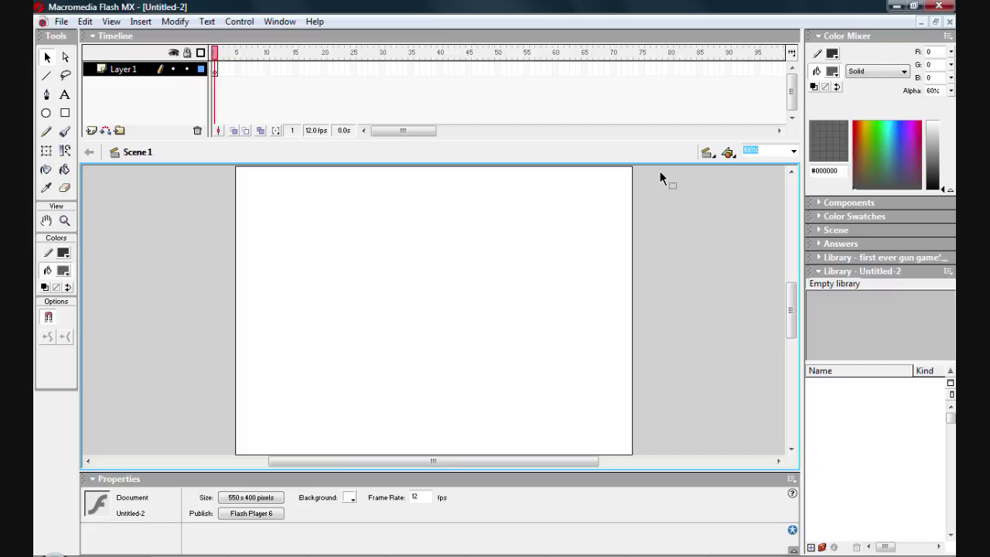
Minimize Untitled-2 and show the gun game document at 100% zoom, then test its movie.
click(922, 22)
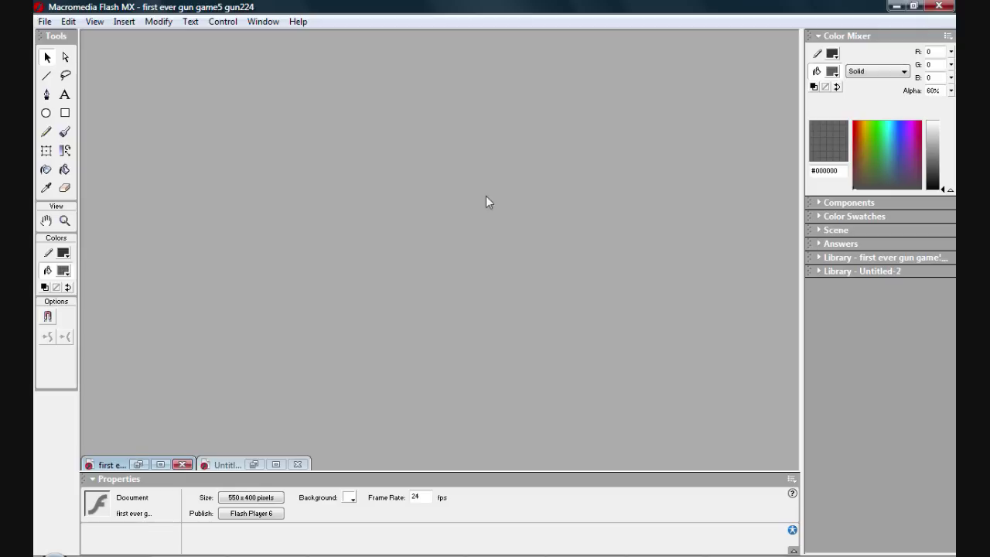
click(160, 464)
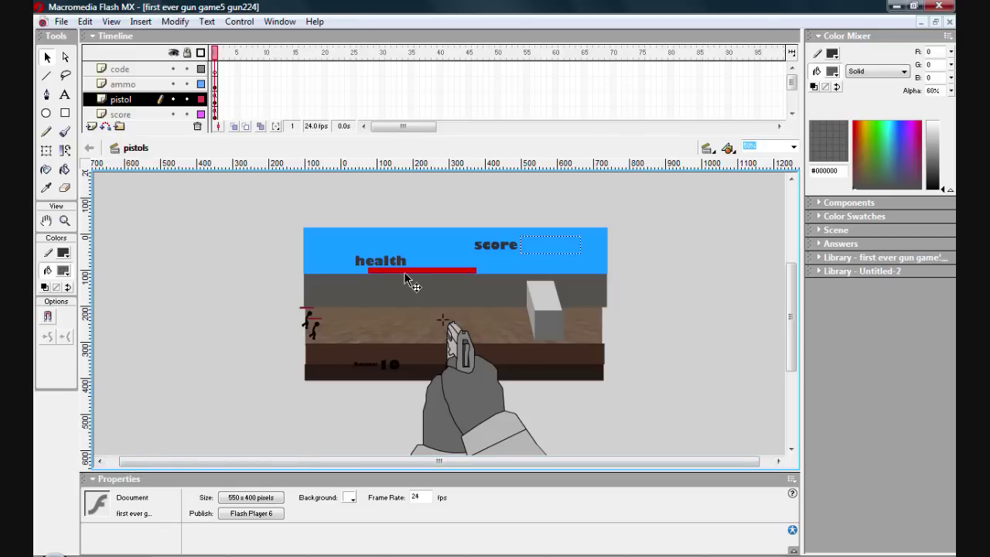
text(100)
key(Return)
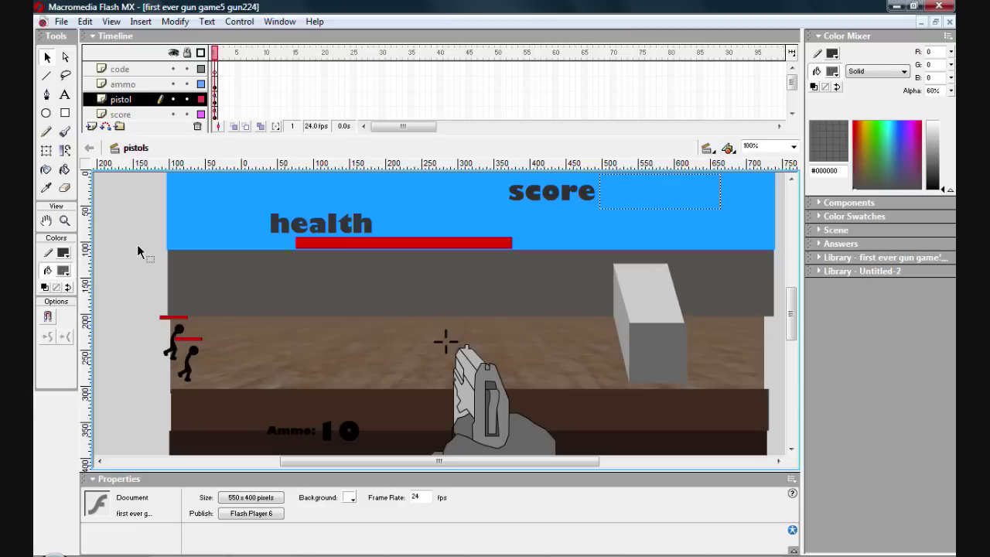
key(ctrl+Return)
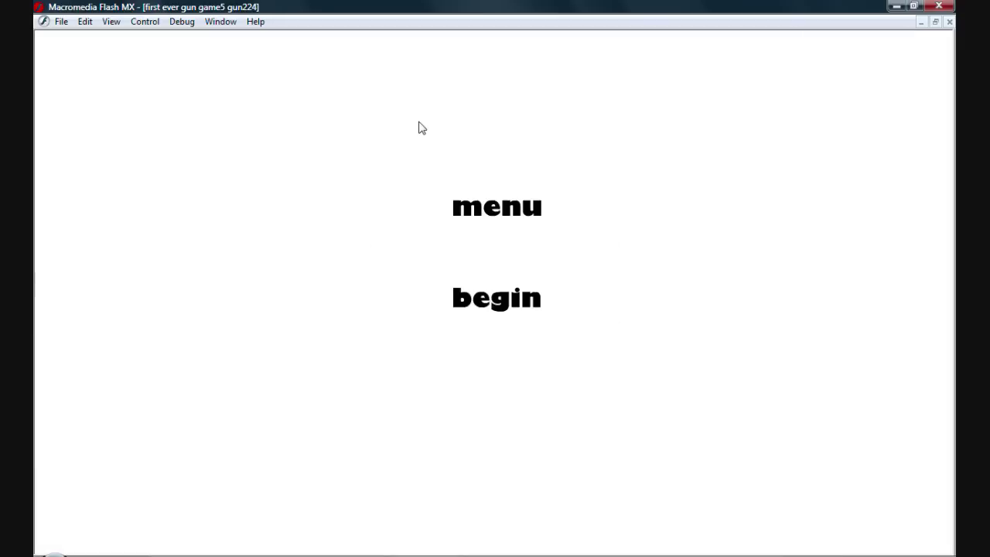
Float the test movie window higher up, then choose begin and pick the pistol.
click(935, 22)
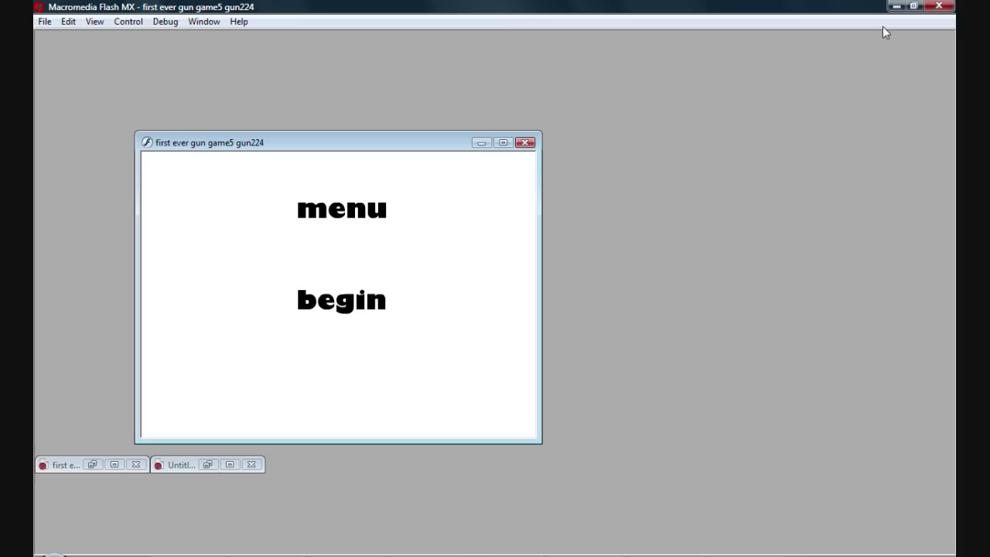
drag(397, 142, 532, 79)
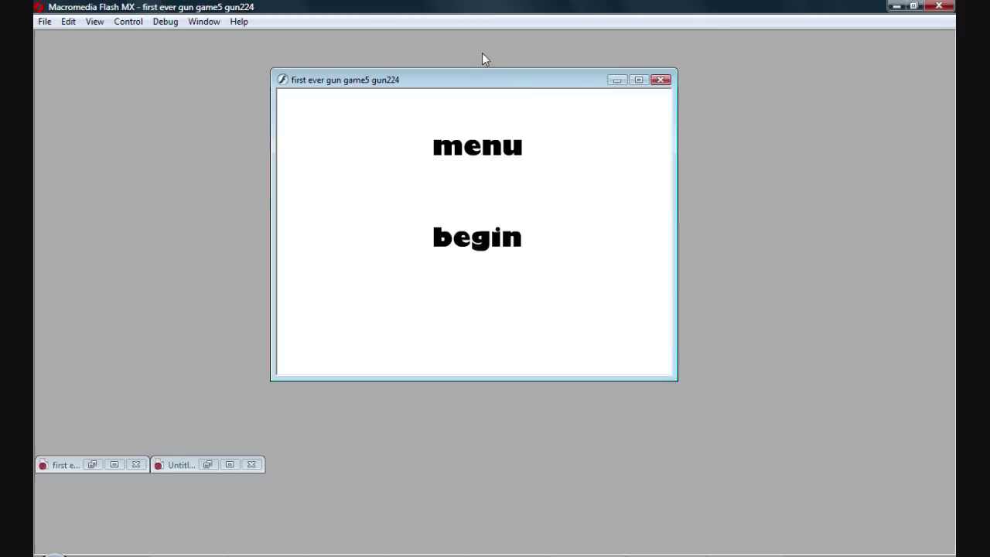
click(486, 254)
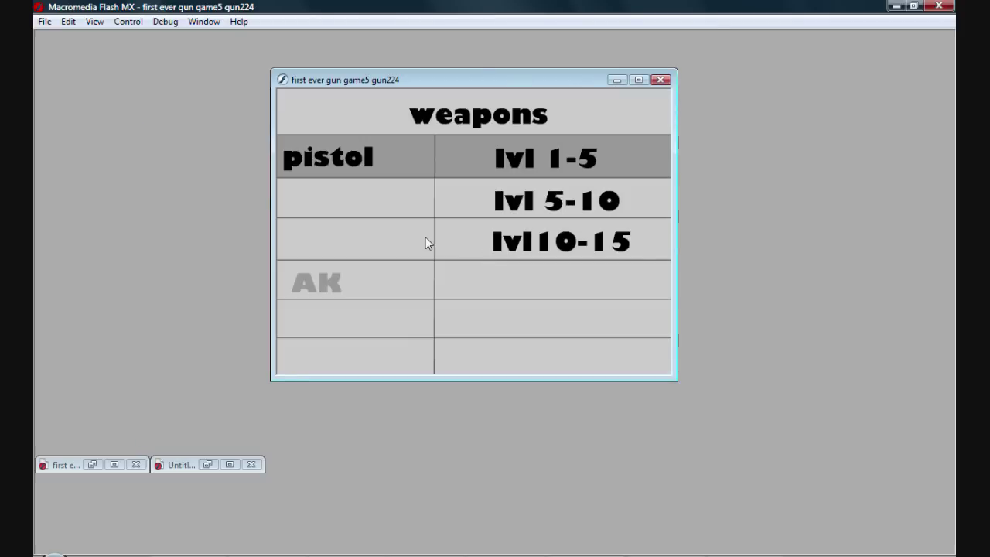
click(369, 162)
Shoot the first row of stick enemies and reload the ammo to 10 with Space.
click(342, 272)
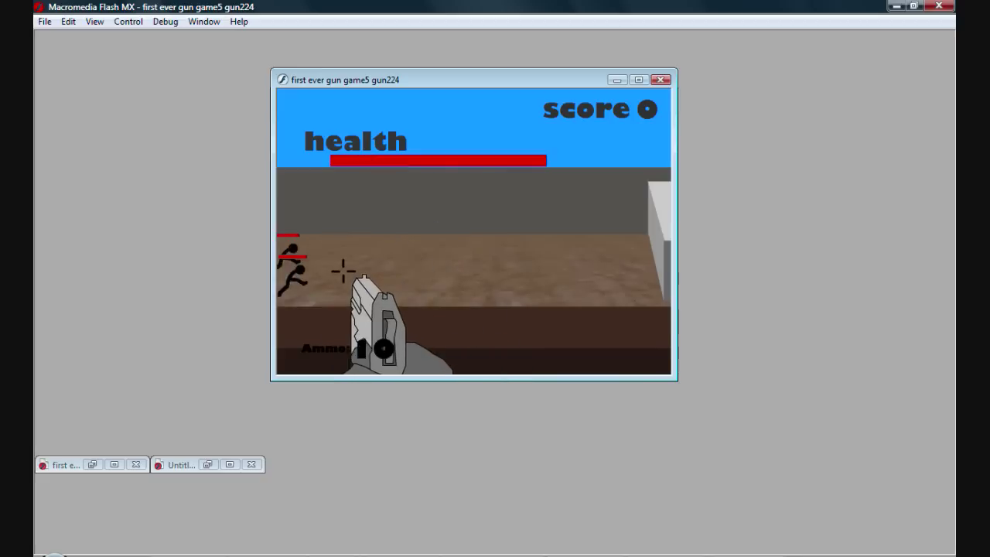
click(348, 269)
click(365, 267)
click(382, 265)
click(396, 262)
click(410, 263)
click(421, 264)
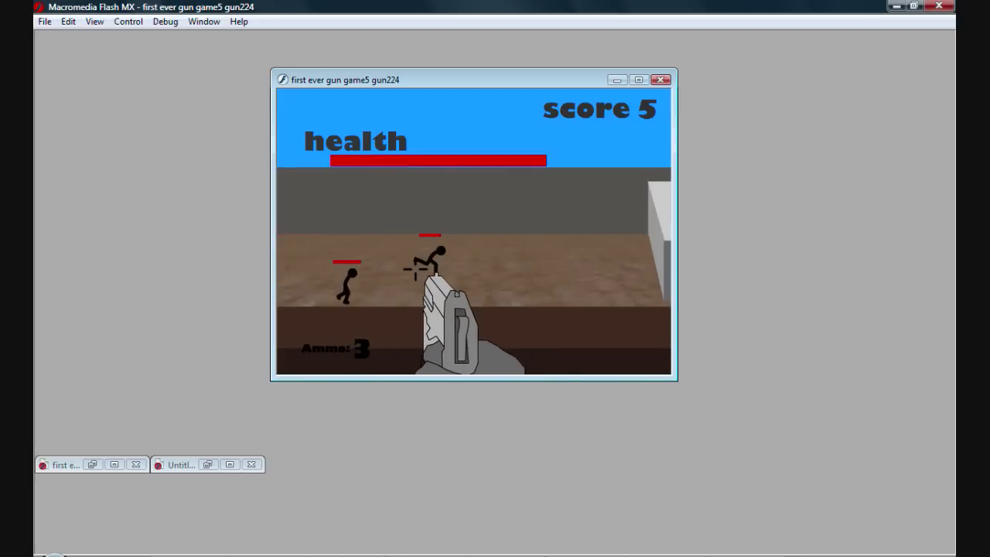
click(460, 255)
key(space)
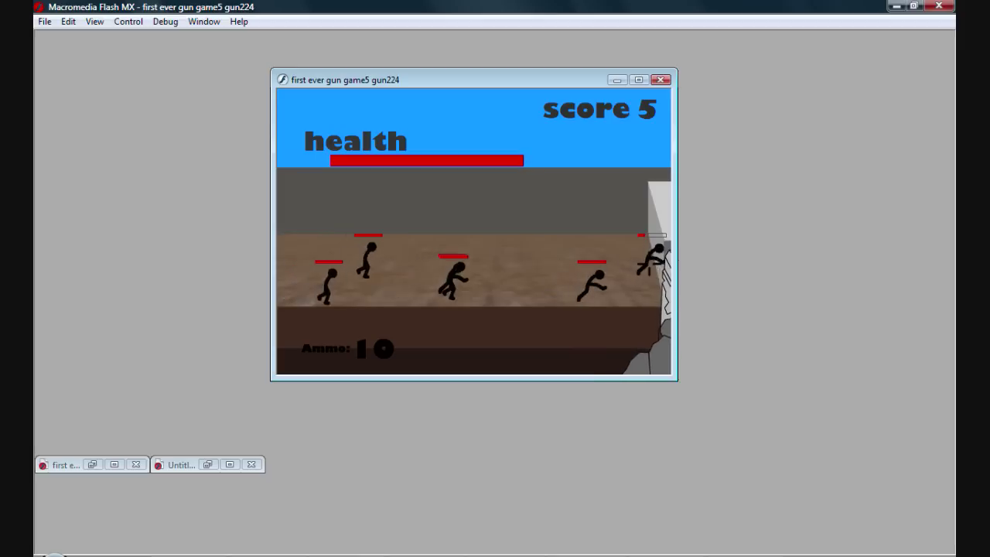
Shoot the stick enemies near the wall, then close the test movie window.
click(648, 260)
click(648, 261)
click(649, 267)
click(651, 271)
click(653, 277)
click(654, 281)
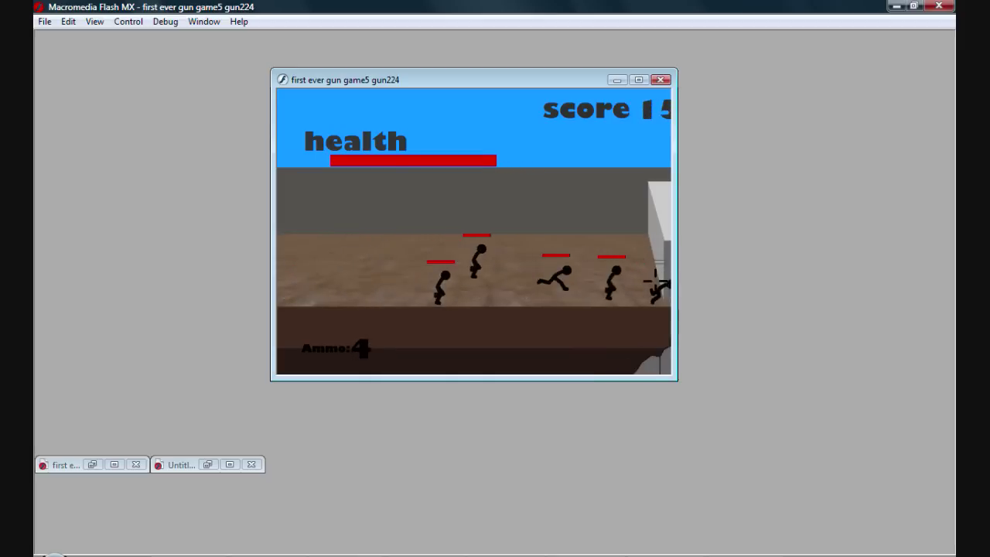
click(655, 263)
click(662, 80)
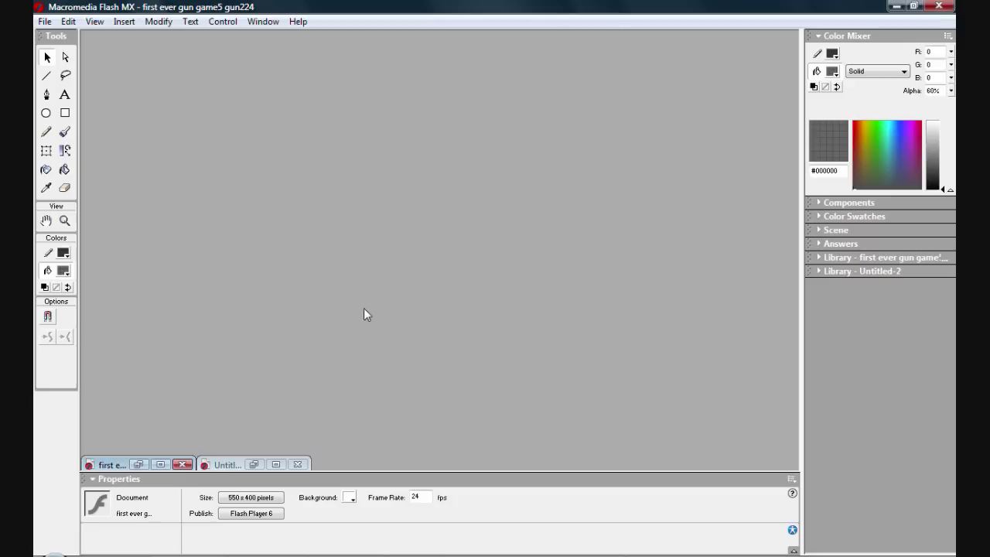
Maximize Untitled-2, choose the Subselection tool, and toggle the timeline panel off and on.
click(281, 466)
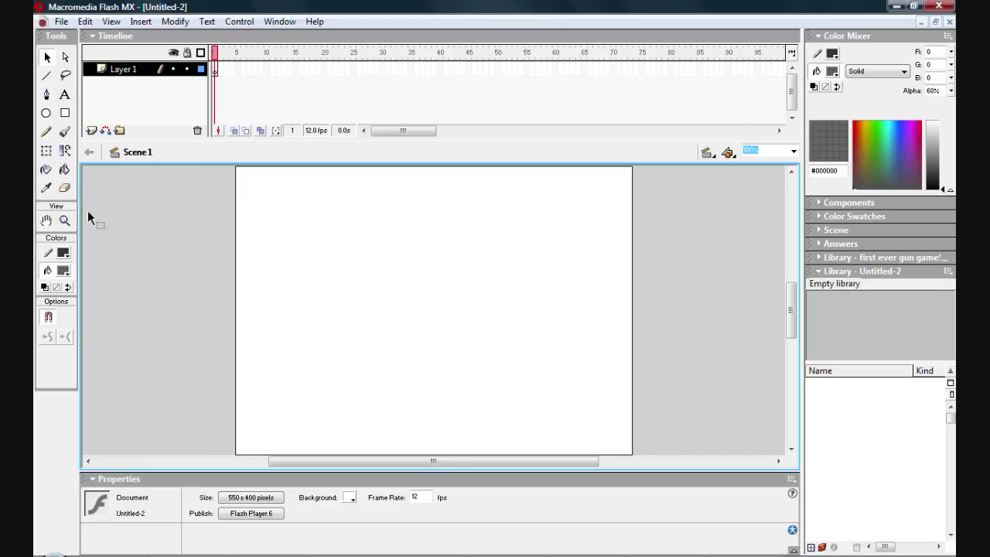
click(66, 59)
click(265, 39)
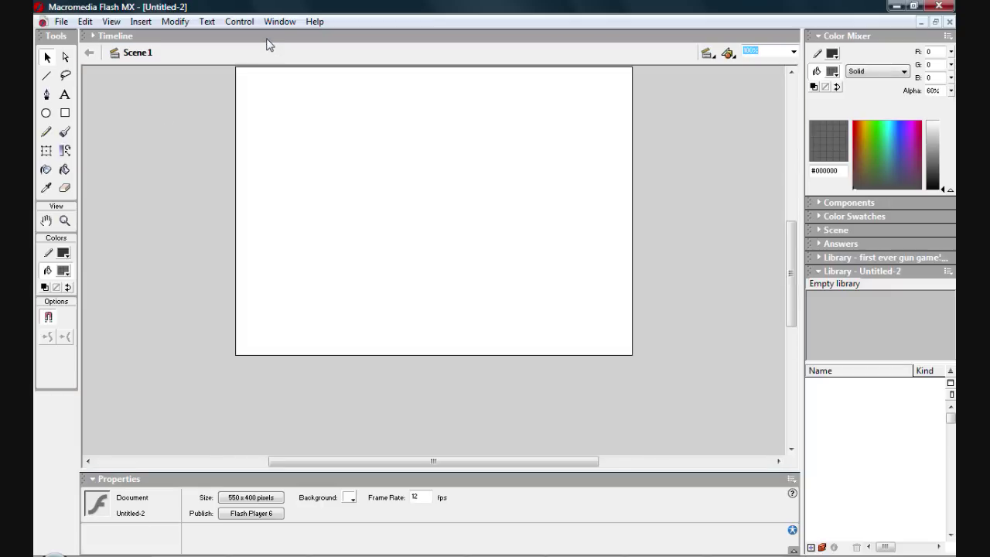
click(263, 38)
Open and dismiss the Control menu, then hide and reshow the timeline panel.
click(239, 21)
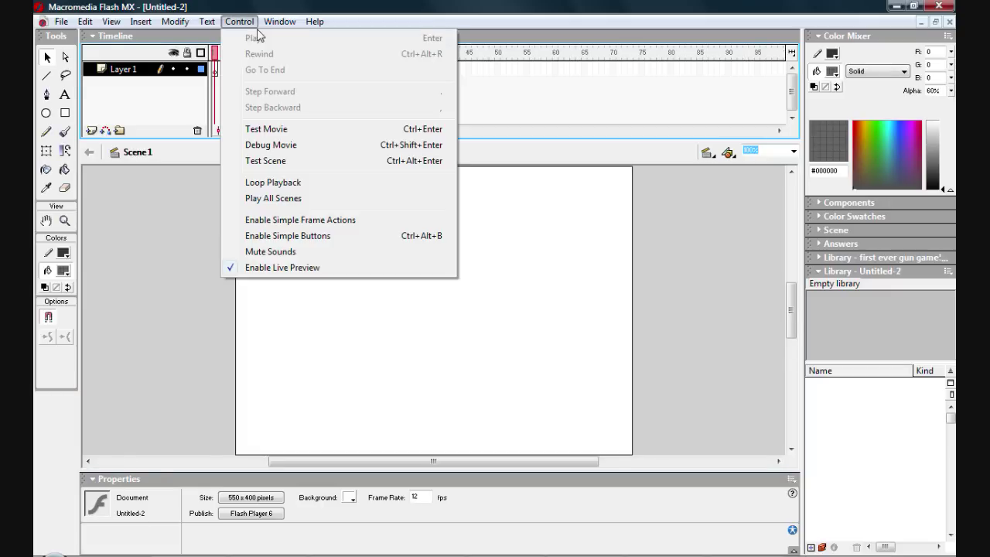
click(203, 40)
click(203, 40)
click(199, 39)
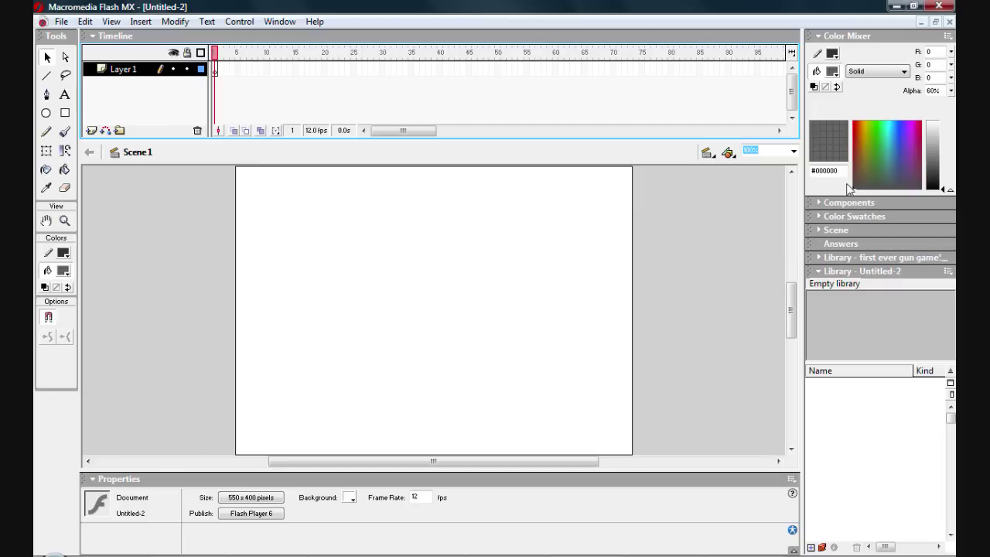
click(834, 279)
click(61, 22)
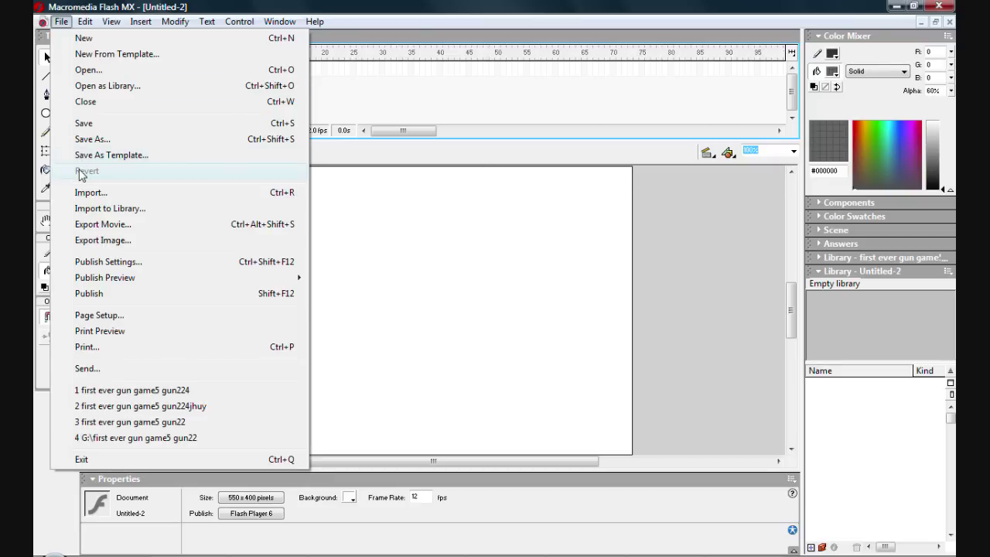
click(536, 247)
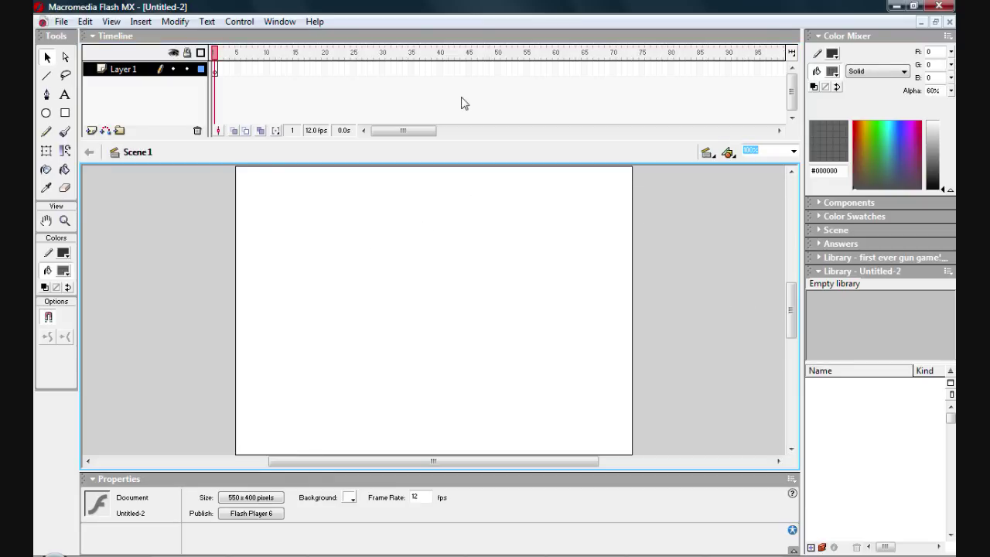
click(56, 22)
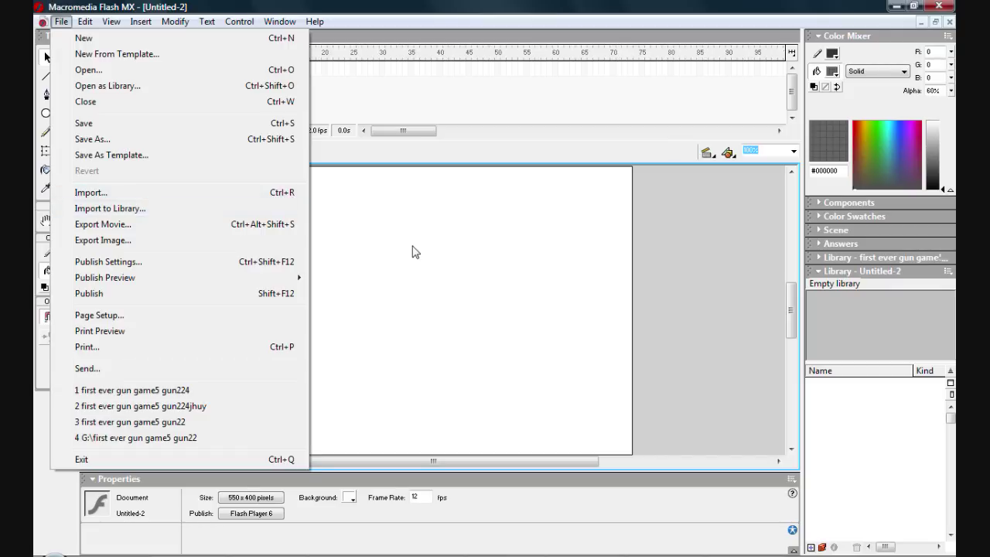
click(415, 251)
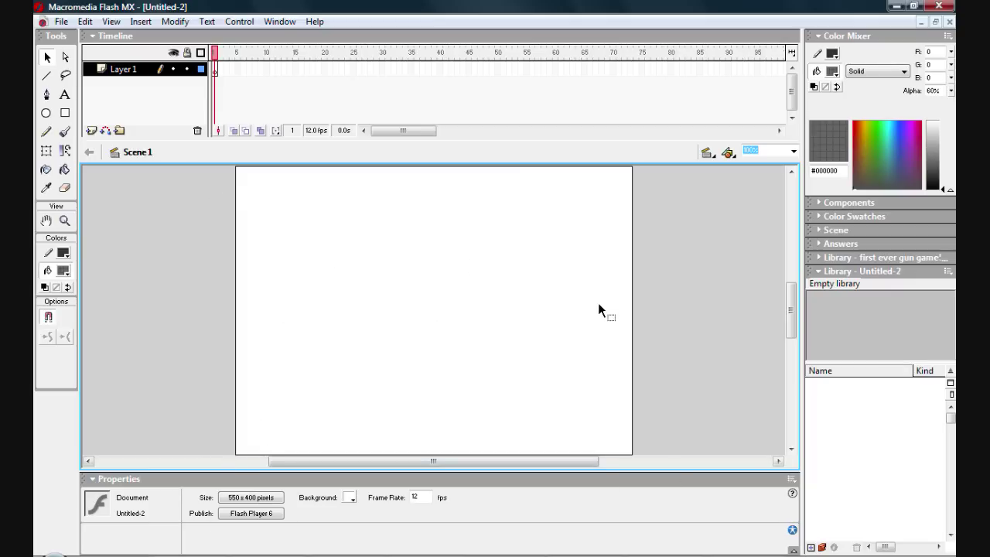
Zoom the stage to 50%, return it to 100% with Ctrl+1, and pick the Rectangle tool.
text(50)
key(Return)
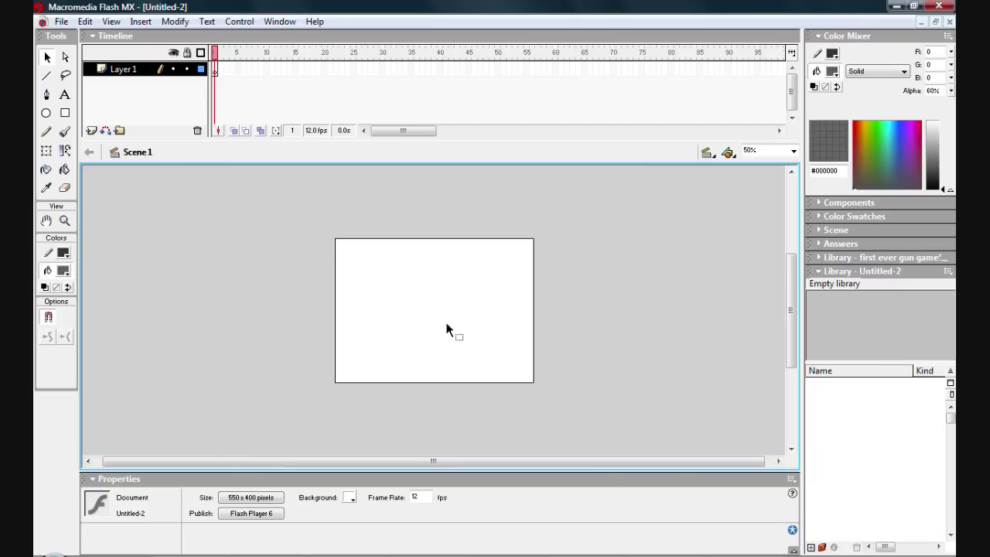
key(ctrl+1)
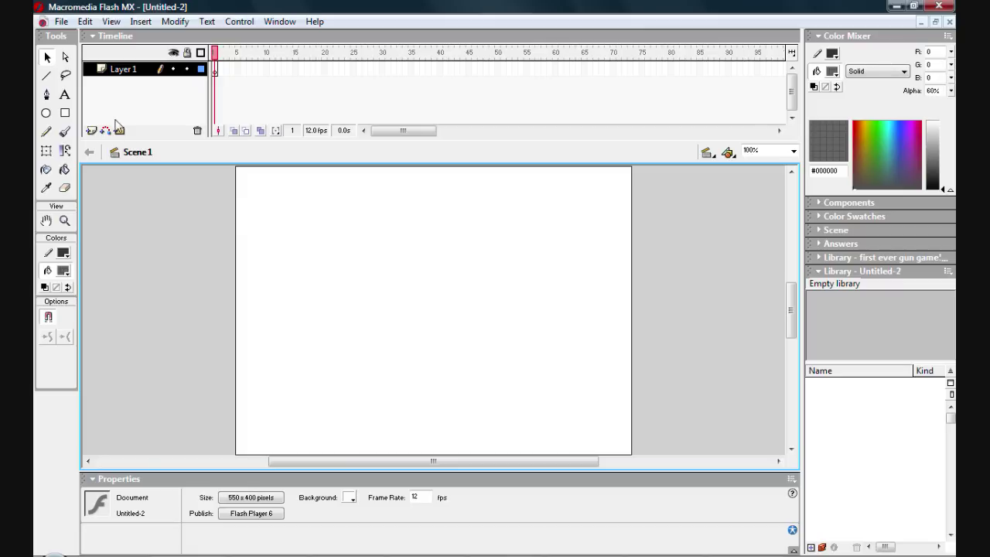
click(65, 113)
Draw a grey rectangle in the middle of the stage and rename Layer 1 to 'button'.
drag(349, 281, 488, 320)
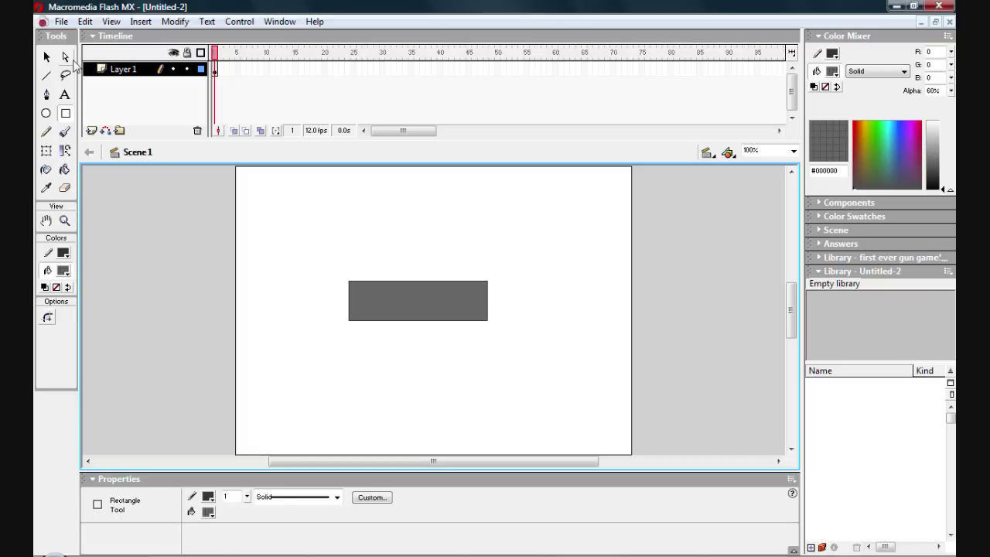
double_click(123, 68)
text(button)
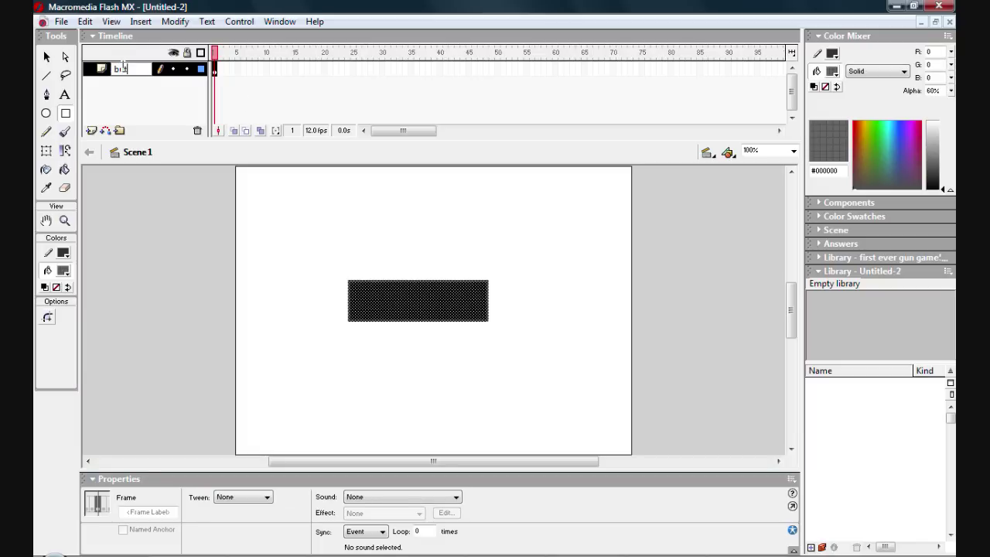
click(545, 91)
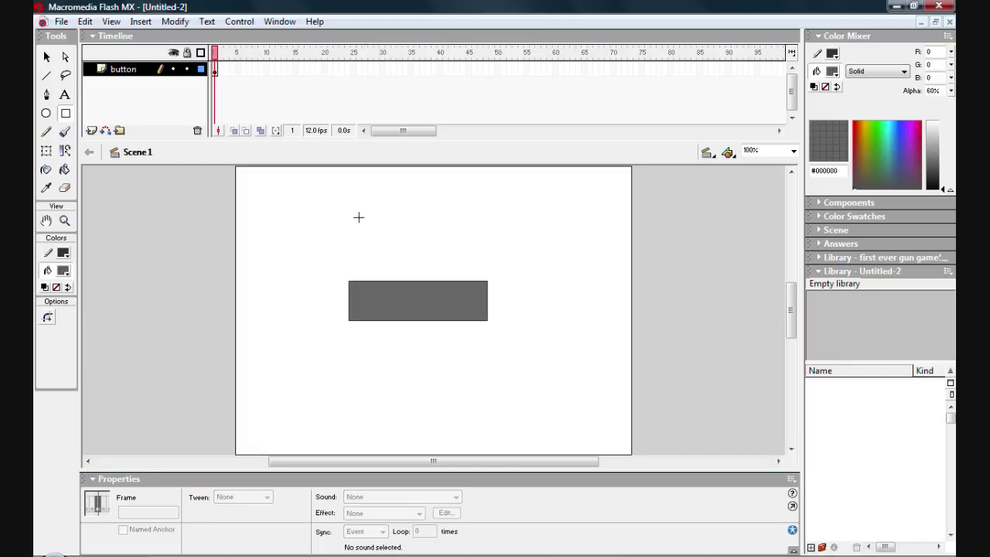
Select the whole grey rectangle with the Arrow tool, nudge it, and insert a new layer.
click(46, 56)
click(240, 213)
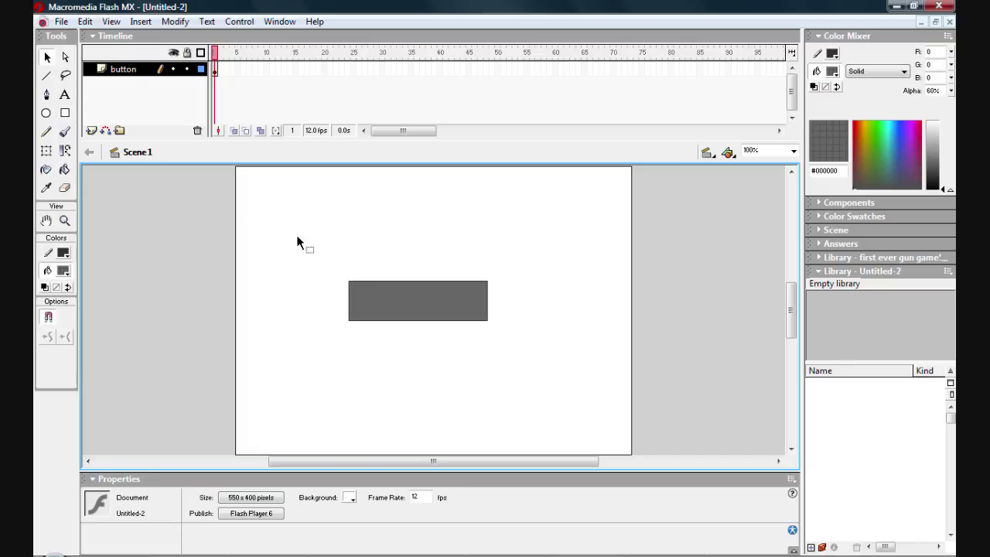
double_click(407, 293)
mouse_move(415, 294)
mouse_down()
mouse_move(432, 282)
mouse_move(412, 293)
mouse_up()
click(416, 249)
double_click(415, 289)
click(409, 253)
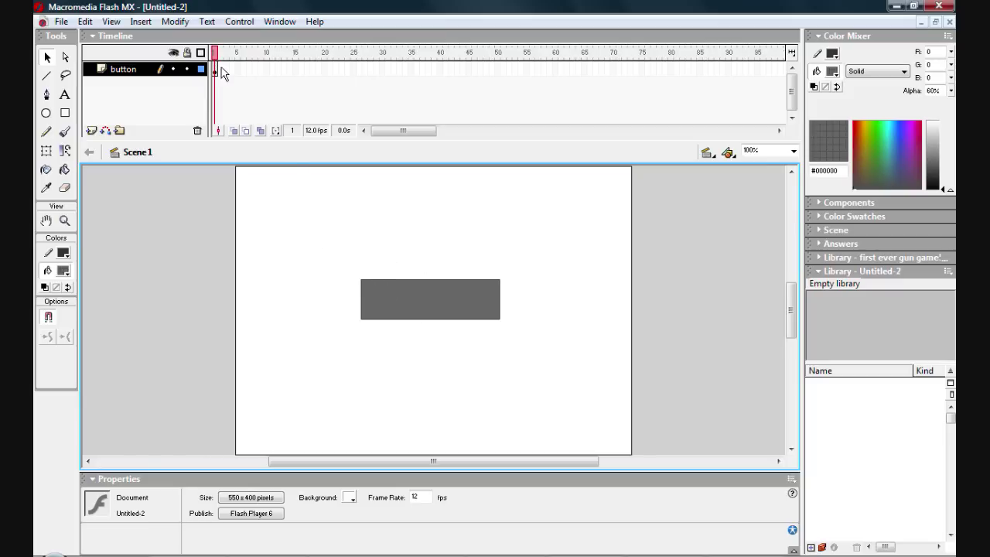
click(91, 131)
Type the word 'button' above the rectangle and drag it onto the grey box.
click(120, 85)
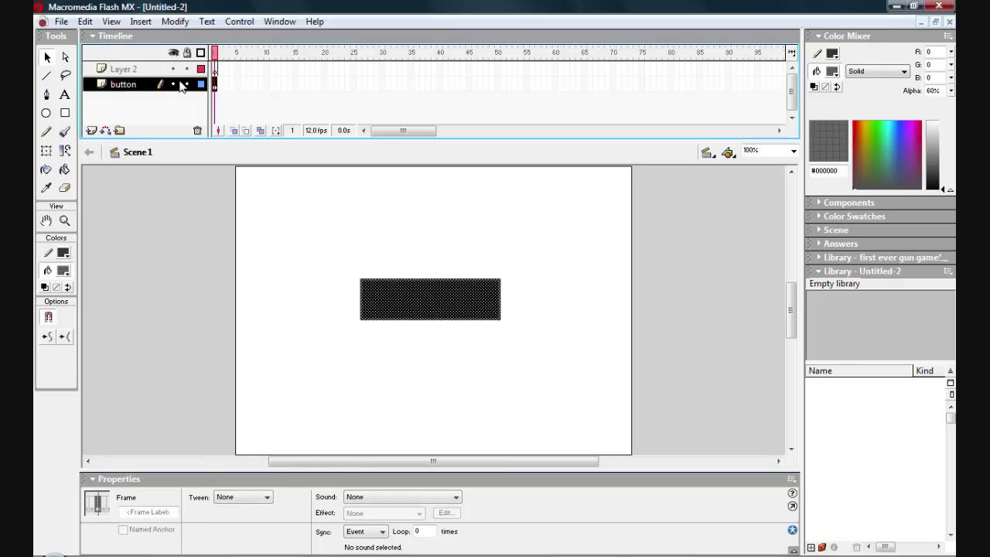
click(323, 229)
click(65, 95)
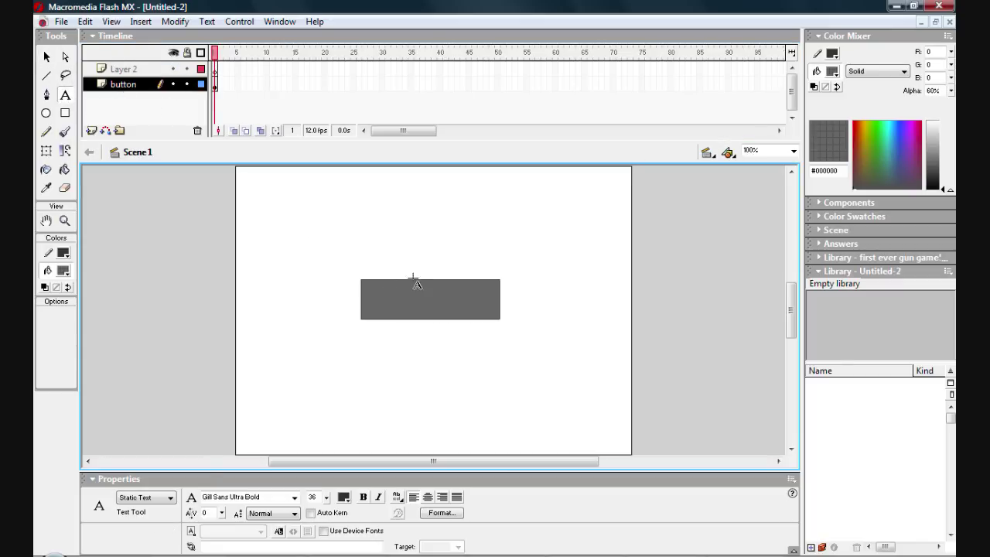
click(365, 193)
text(button)
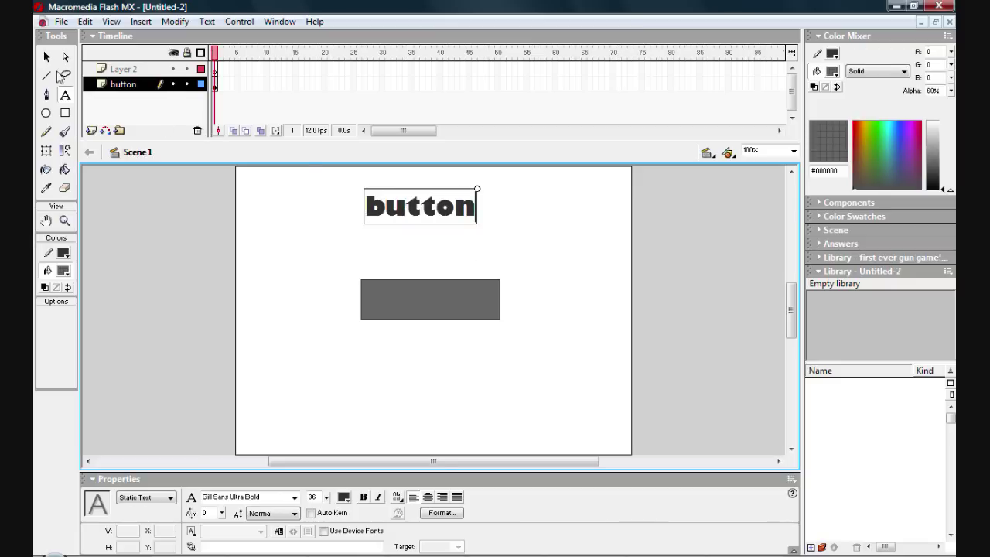
click(46, 57)
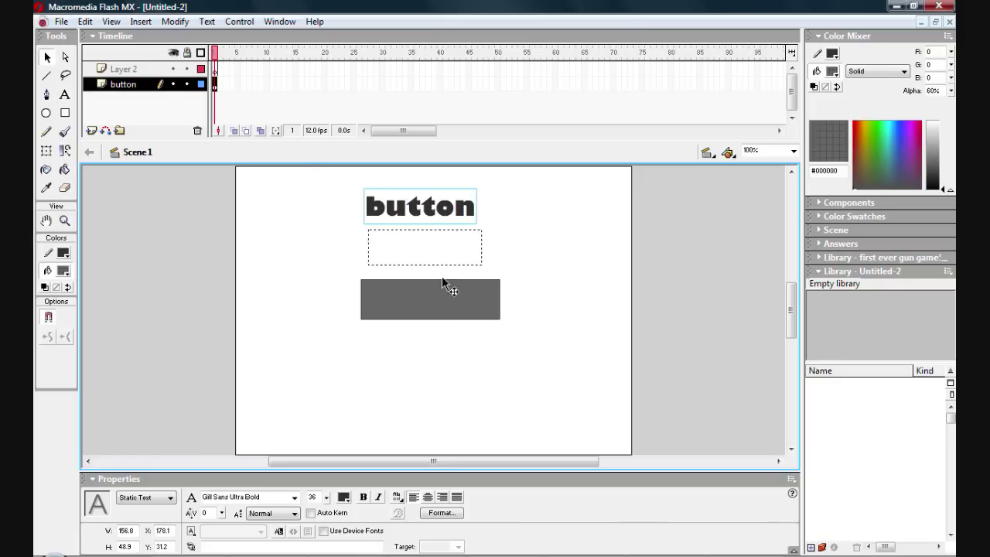
drag(443, 280, 443, 301)
click(451, 227)
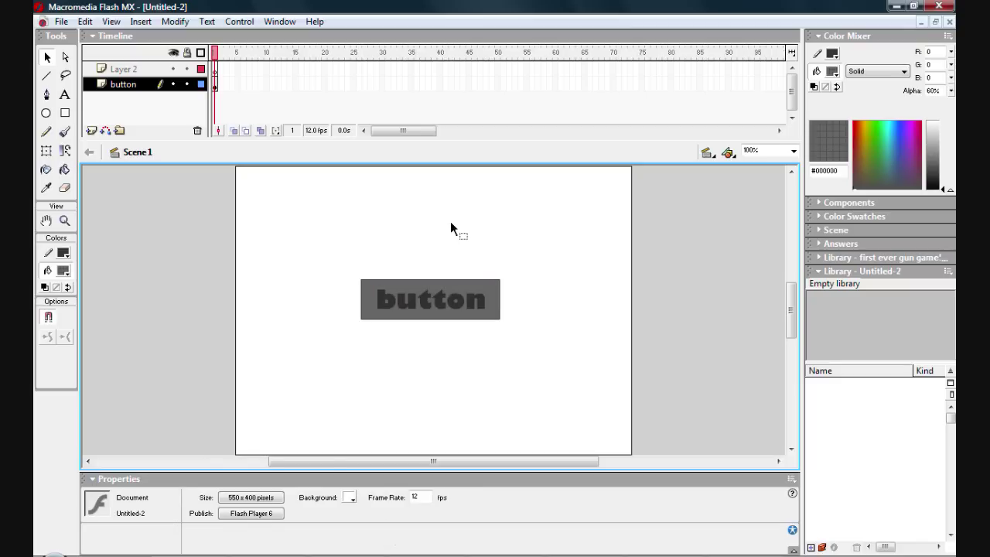
click(366, 299)
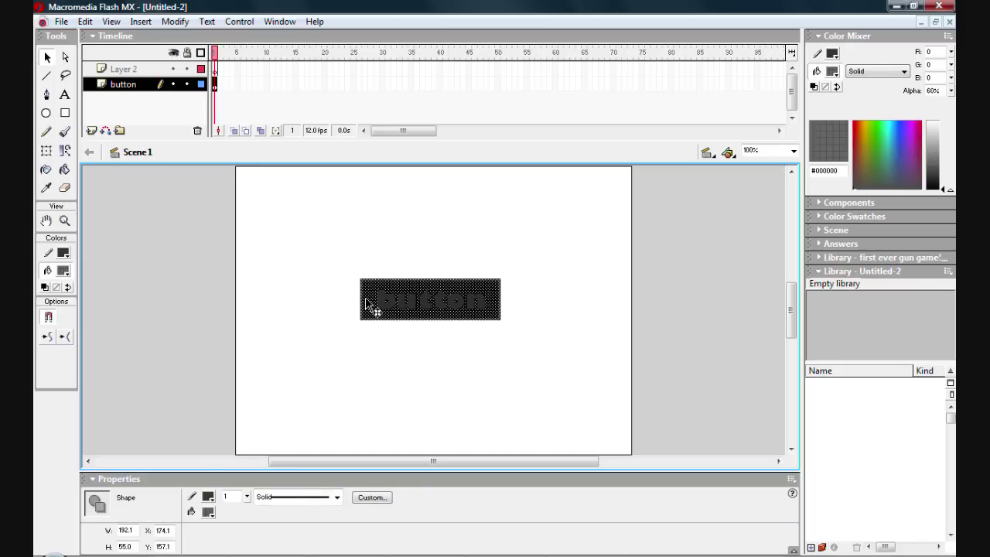
Marquee-select the box and text and convert them to a Button symbol named 'button'.
click(343, 271)
drag(333, 243, 538, 359)
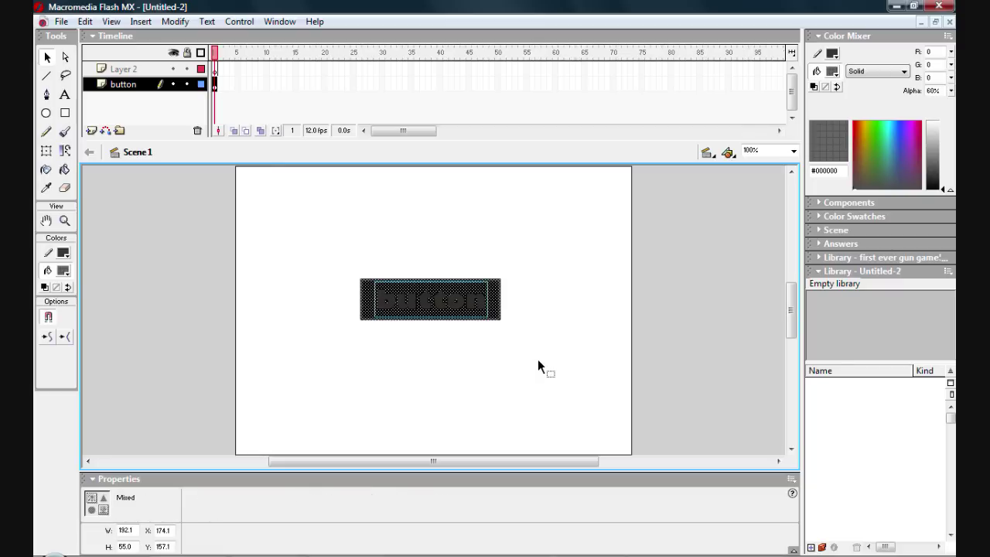
right_click(379, 302)
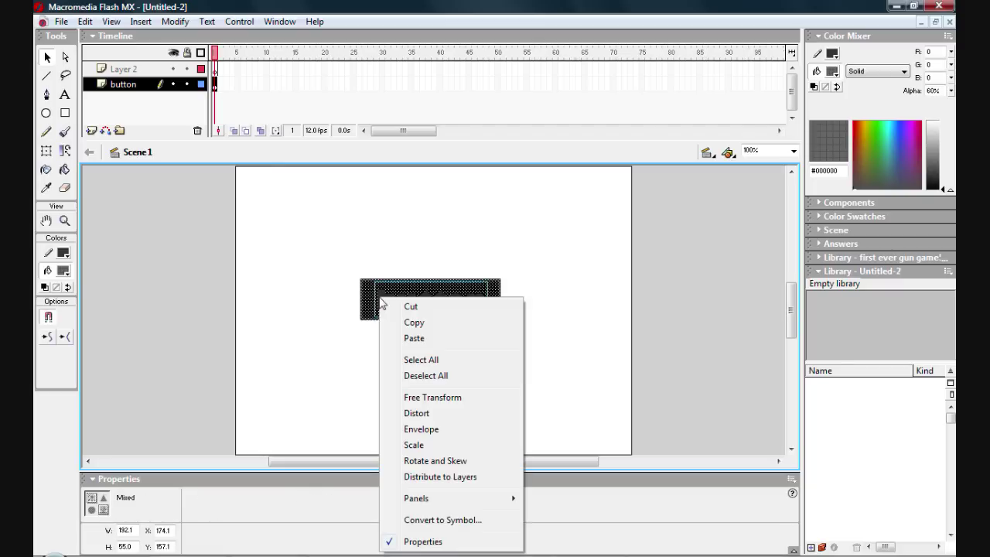
click(429, 520)
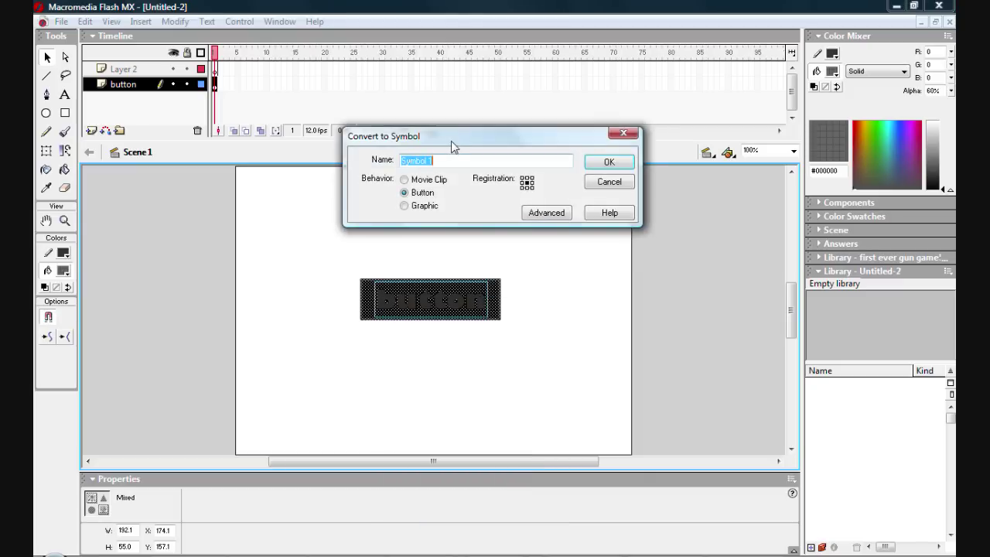
drag(453, 147, 419, 175)
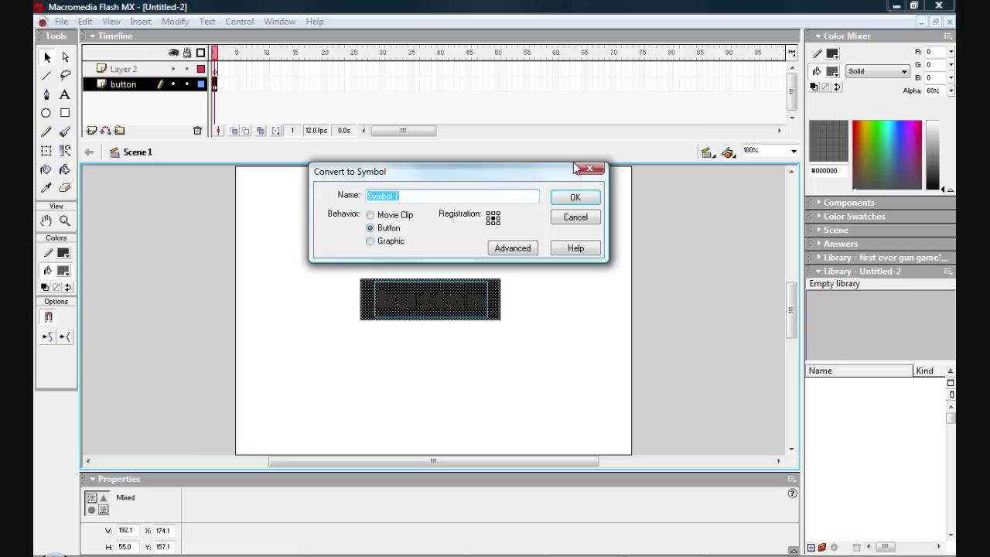
text(button)
key(Up)
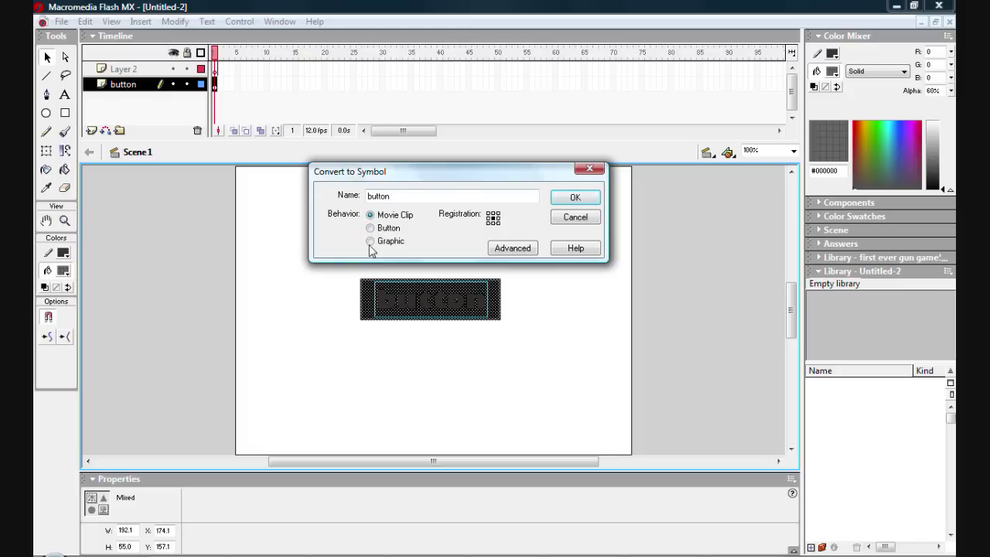
click(370, 228)
click(573, 198)
click(544, 248)
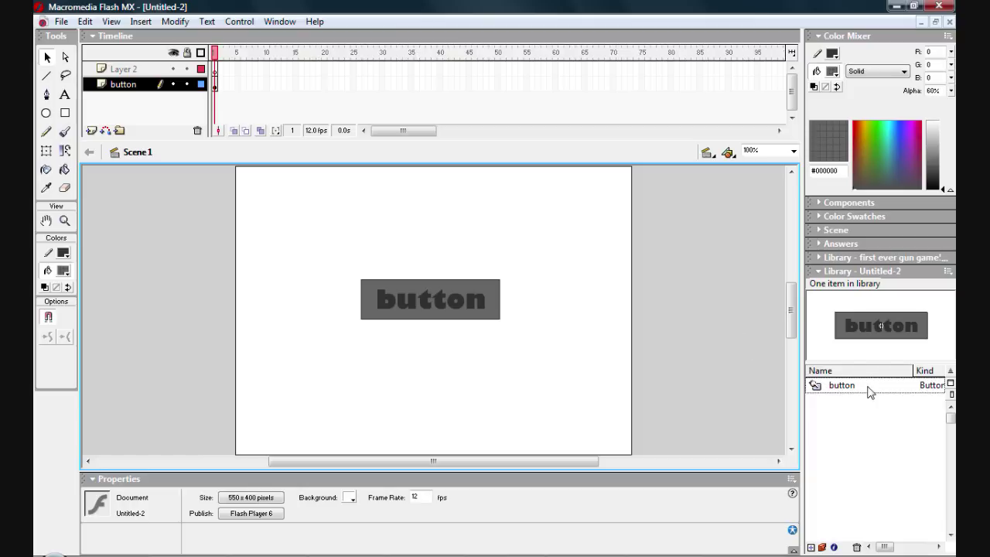
drag(865, 338, 375, 243)
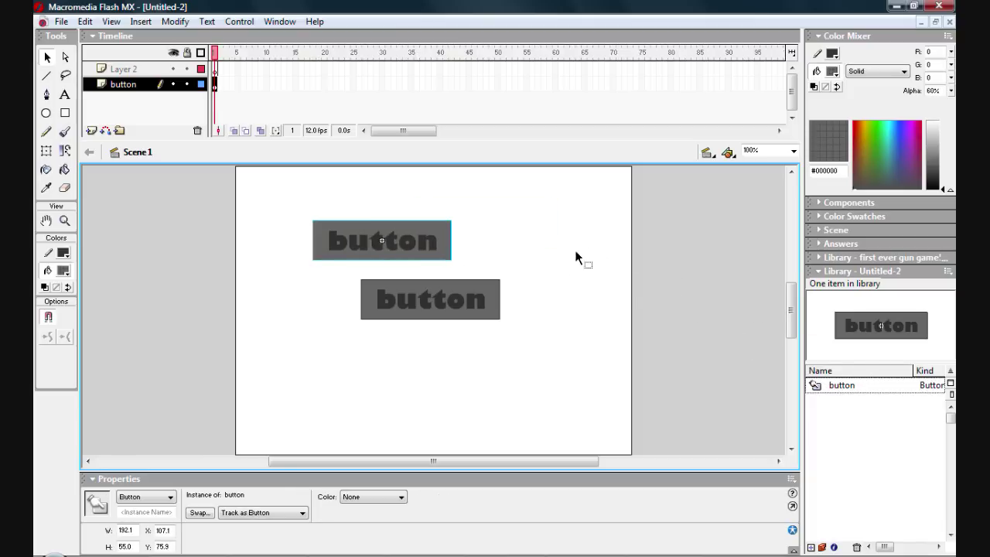
key(Delete)
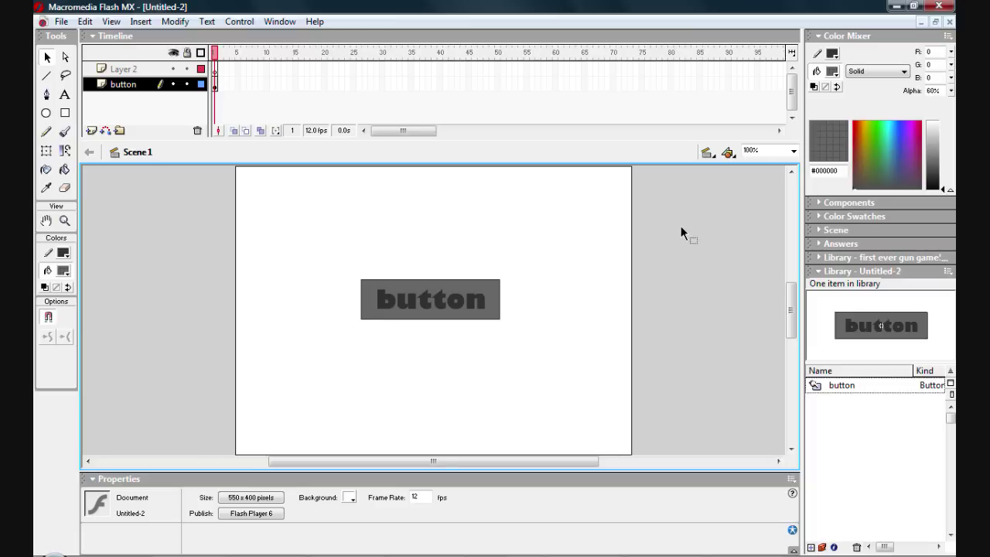
click(833, 231)
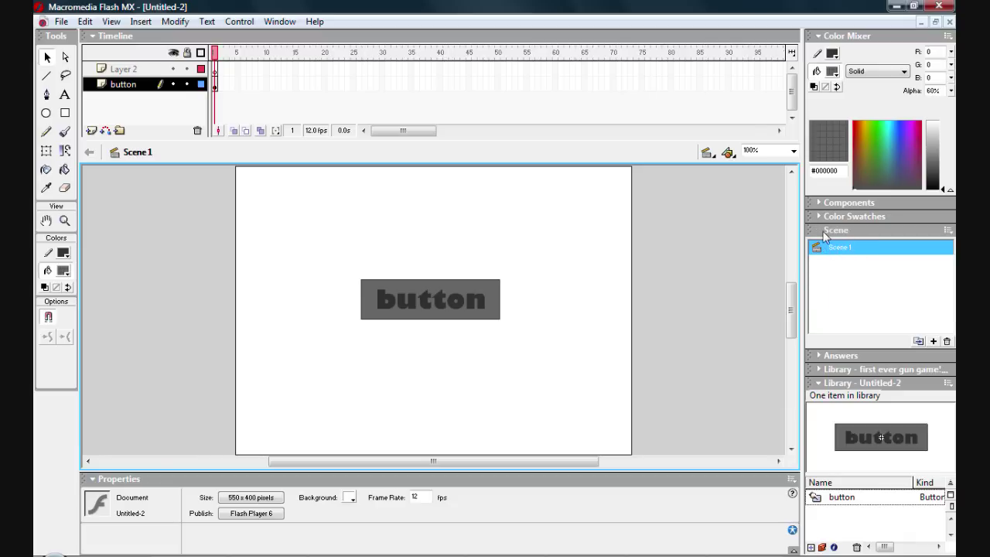
Float the Scene panel over the stage and position it slightly lower.
drag(809, 231, 608, 218)
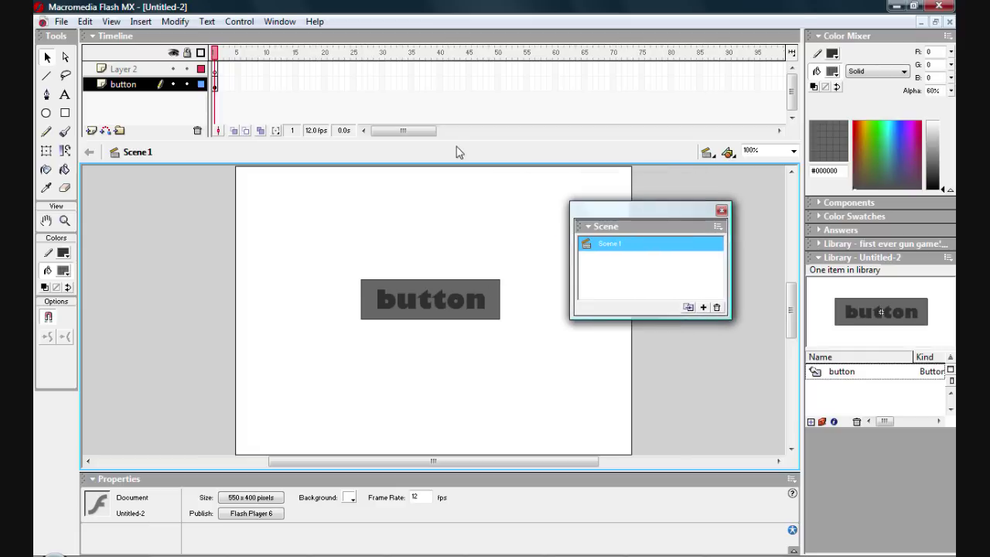
click(289, 23)
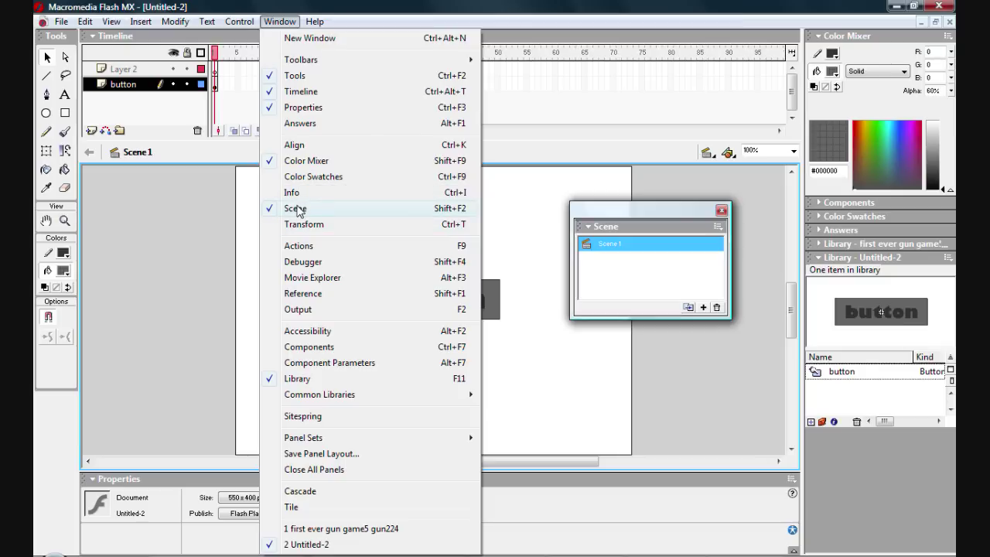
click(544, 234)
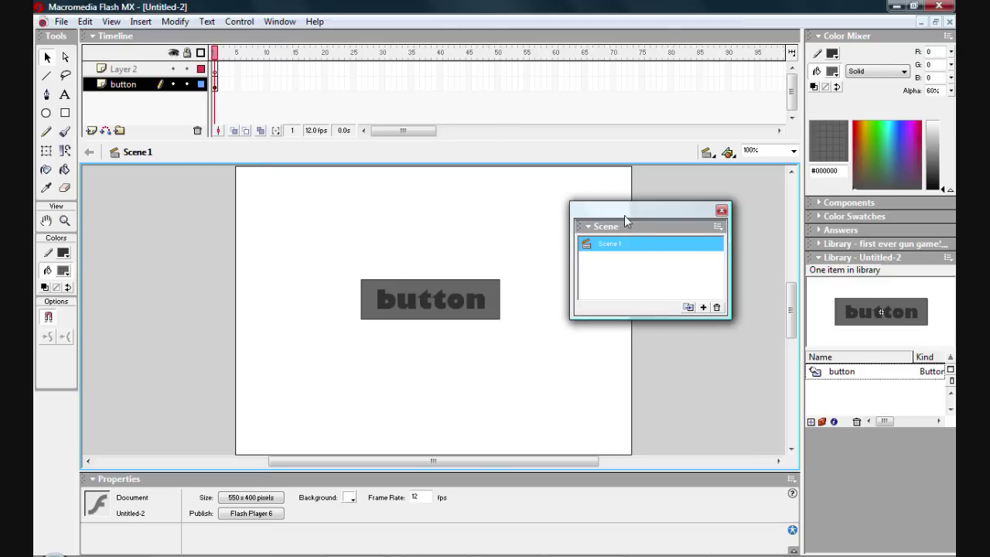
drag(625, 215, 619, 246)
Rename Scene 1 to 'button', then to 'menu', and close the Scene panel.
double_click(611, 263)
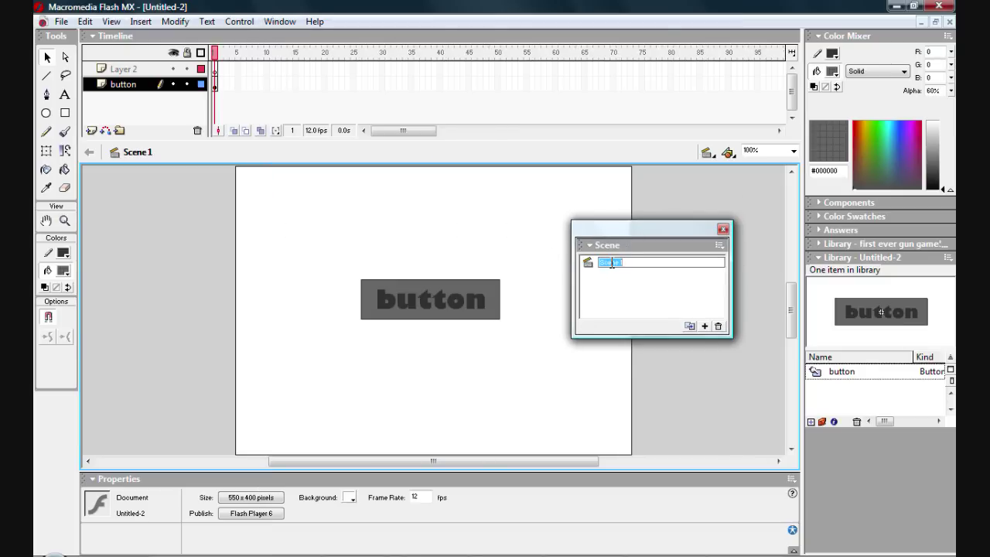
text(button)
key(Return)
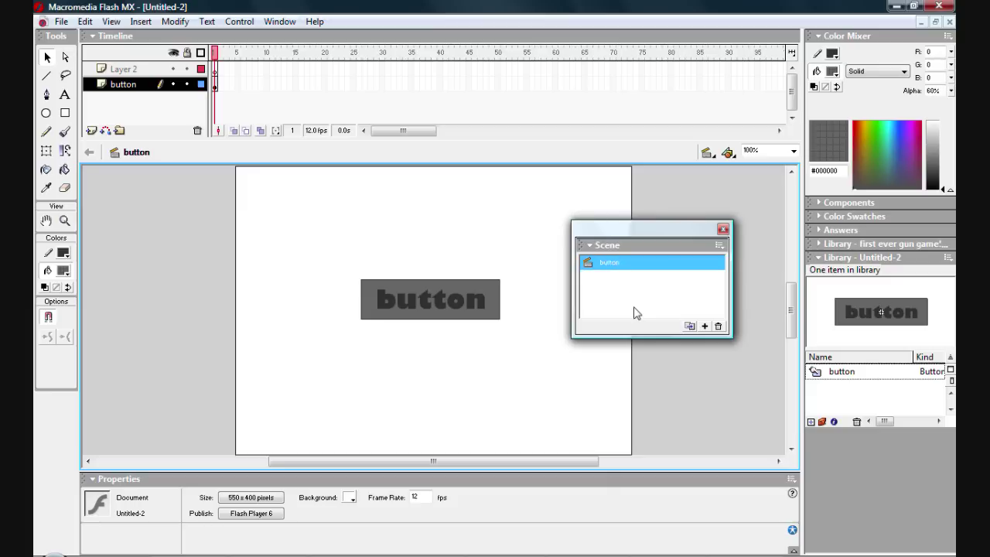
double_click(611, 264)
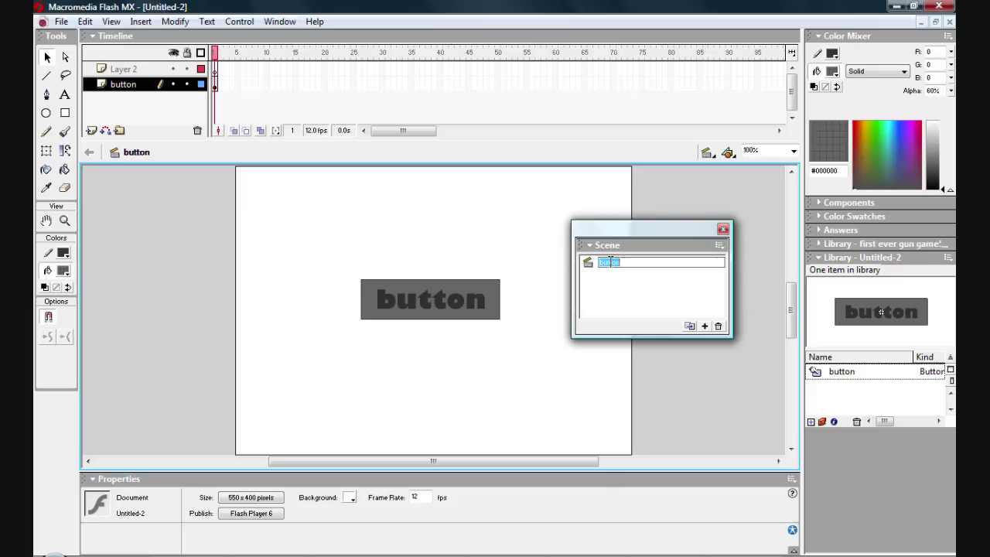
text(menu)
key(Return)
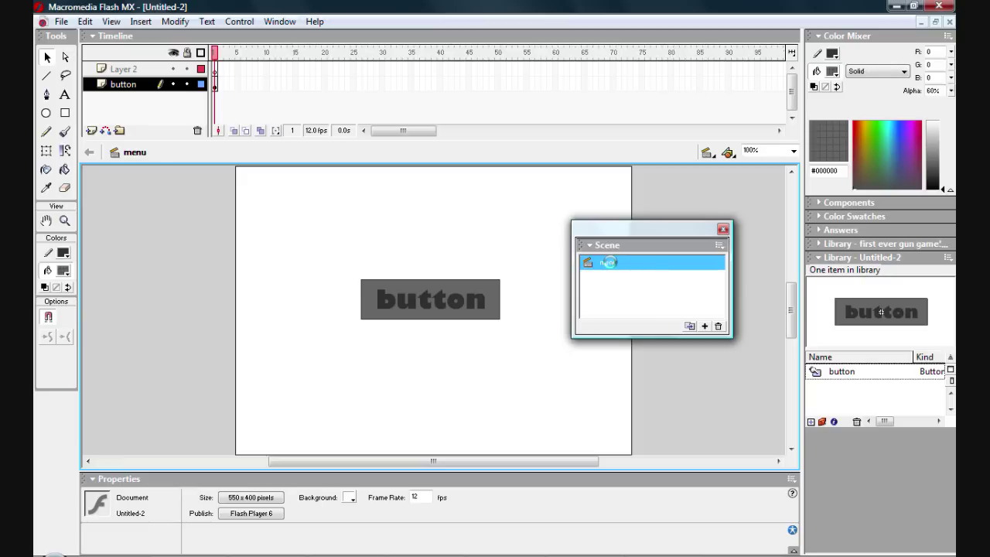
click(723, 229)
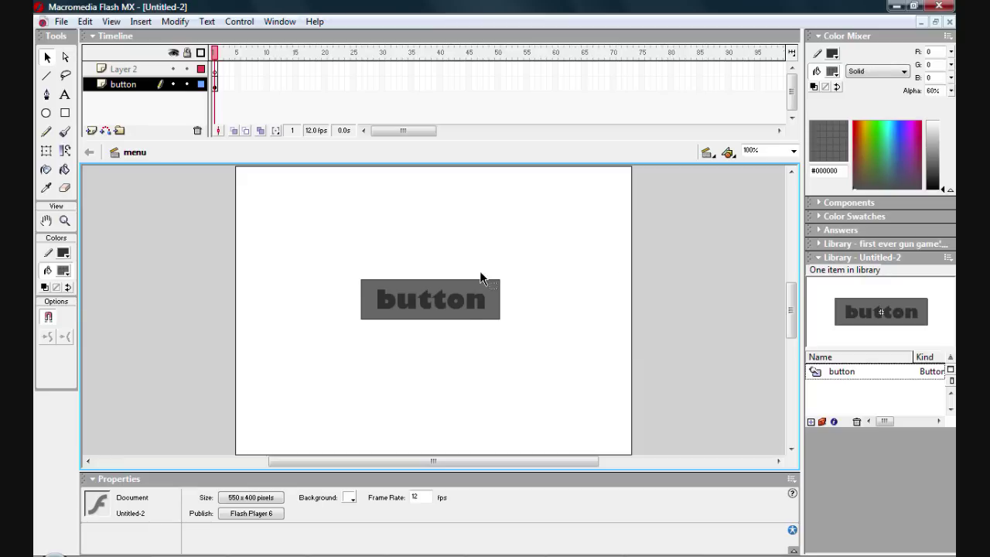
click(467, 308)
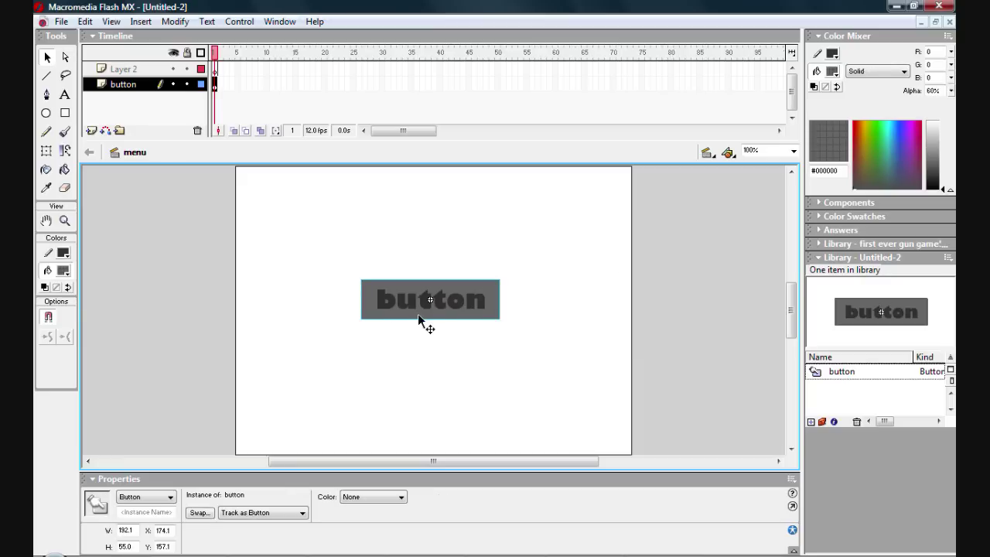
click(506, 271)
click(441, 298)
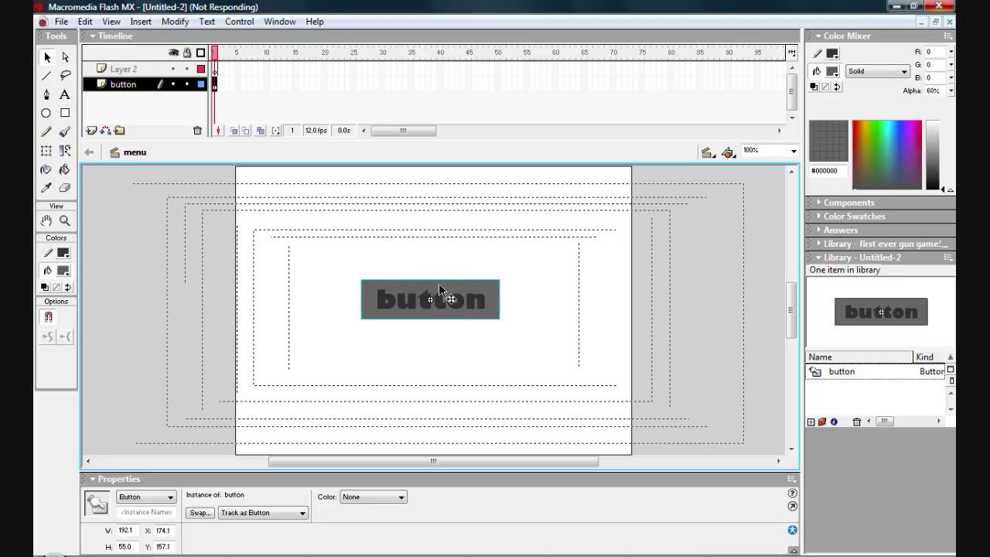
double_click(436, 294)
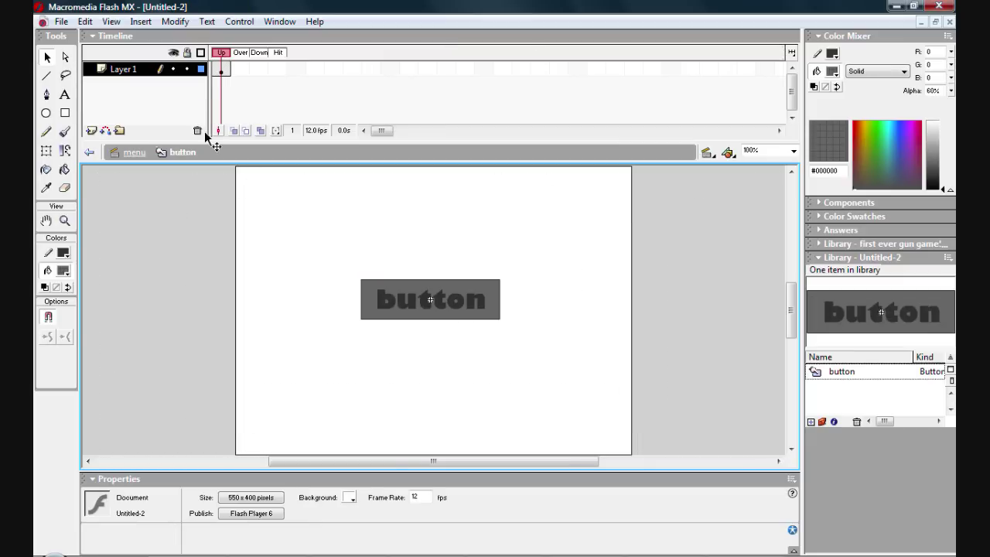
Check the Down and Hit frames, then select the 'button' label text in the Up frame.
click(263, 69)
click(271, 69)
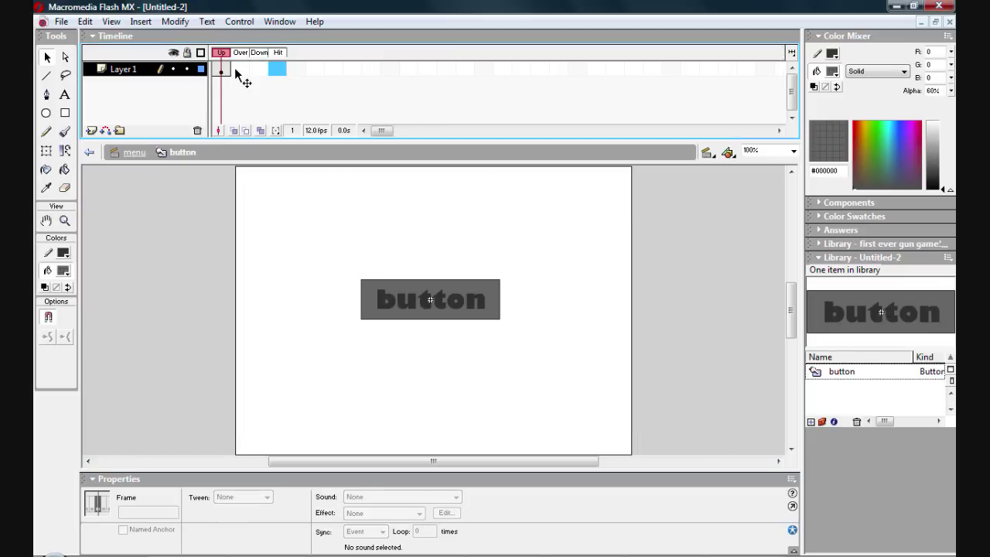
click(222, 69)
click(324, 239)
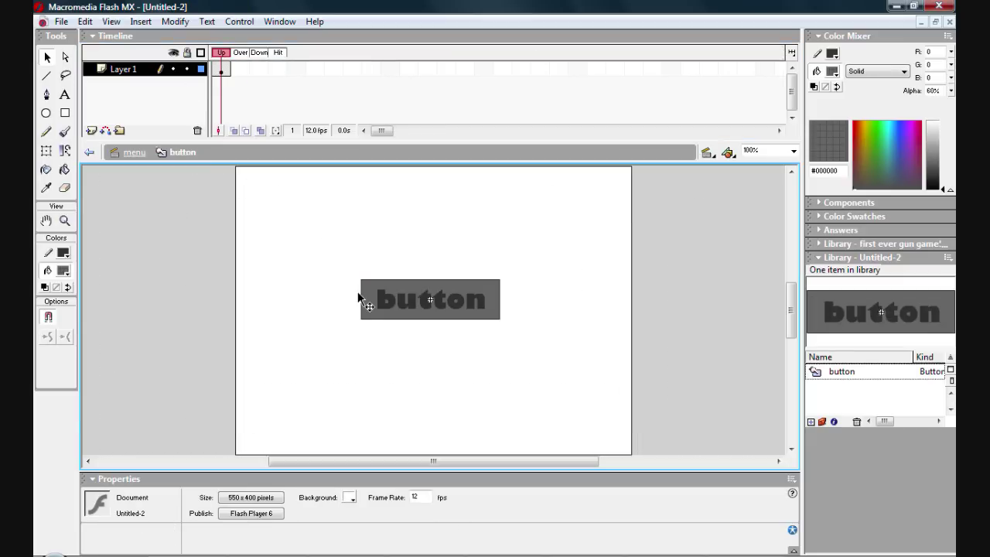
click(404, 311)
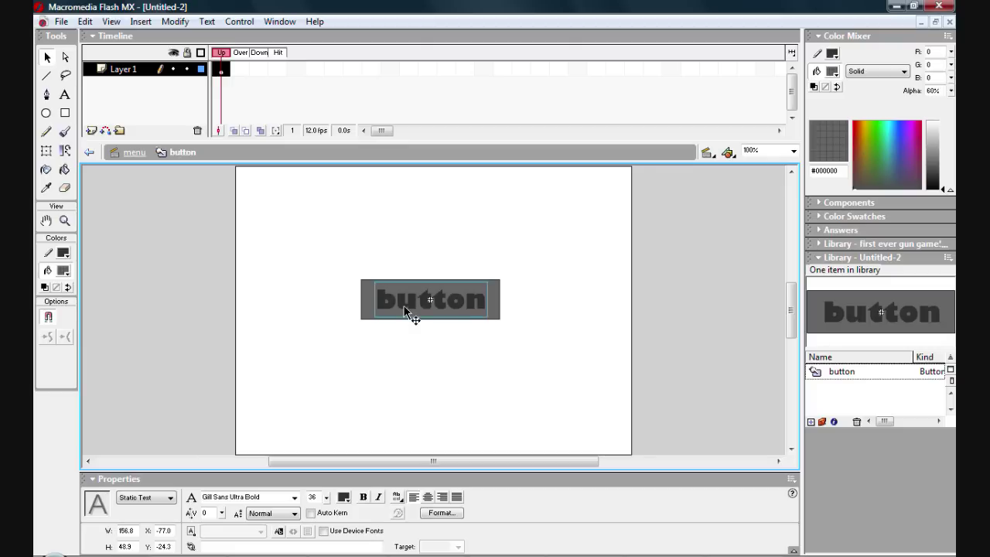
double_click(483, 303)
drag(484, 303, 359, 307)
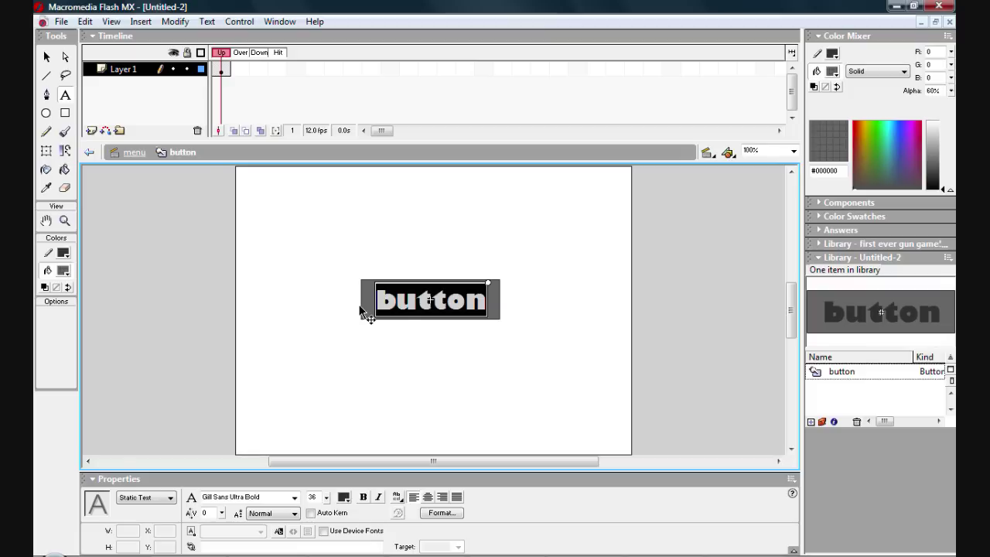
Replace the label with 'weapons' and shift it left to fit the grey box.
text(weapo)
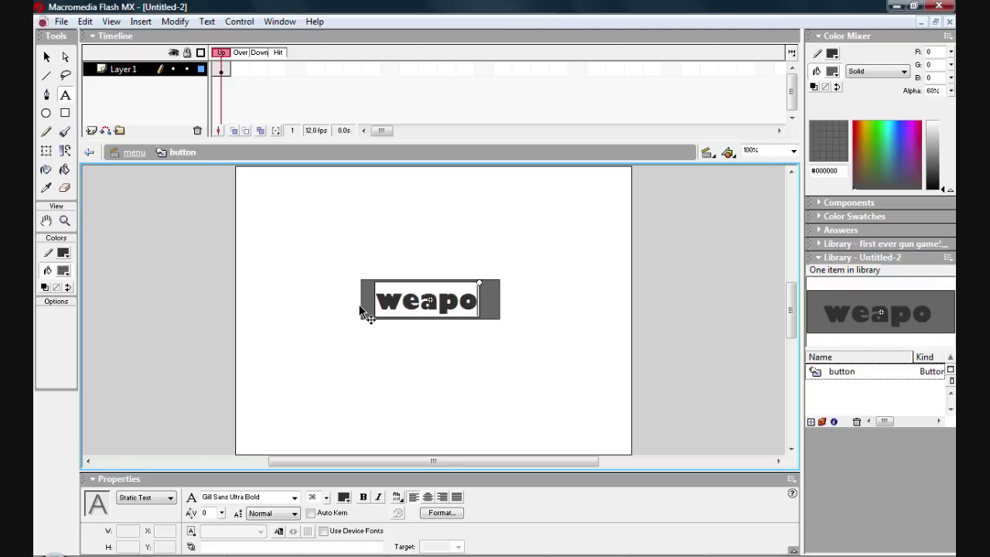
key(BackSpace)
text(ons)
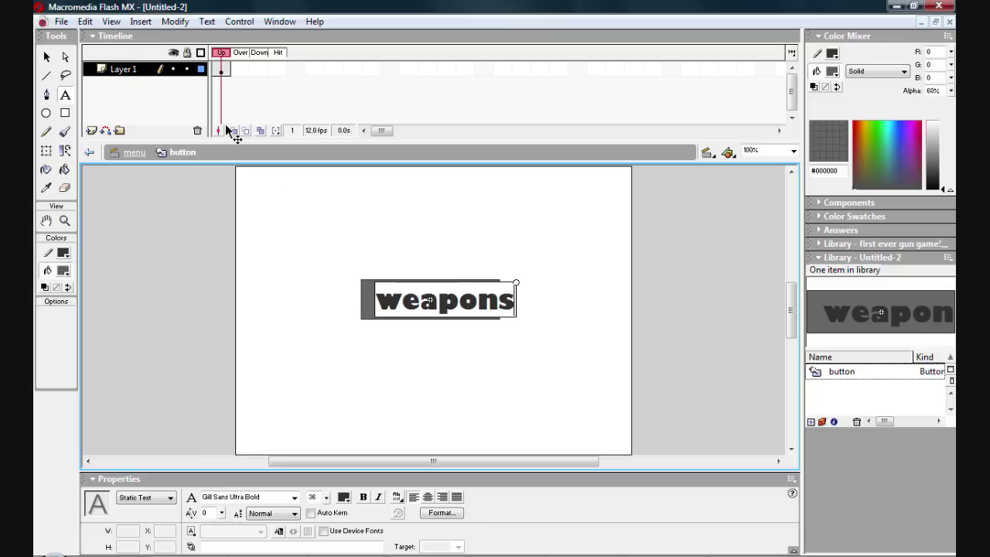
click(48, 59)
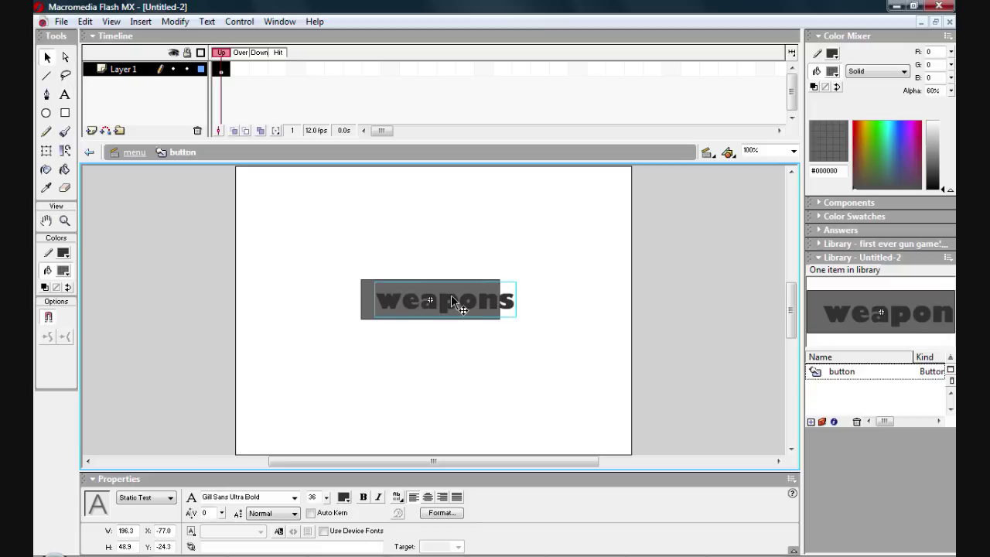
drag(443, 310, 423, 311)
click(486, 249)
click(483, 293)
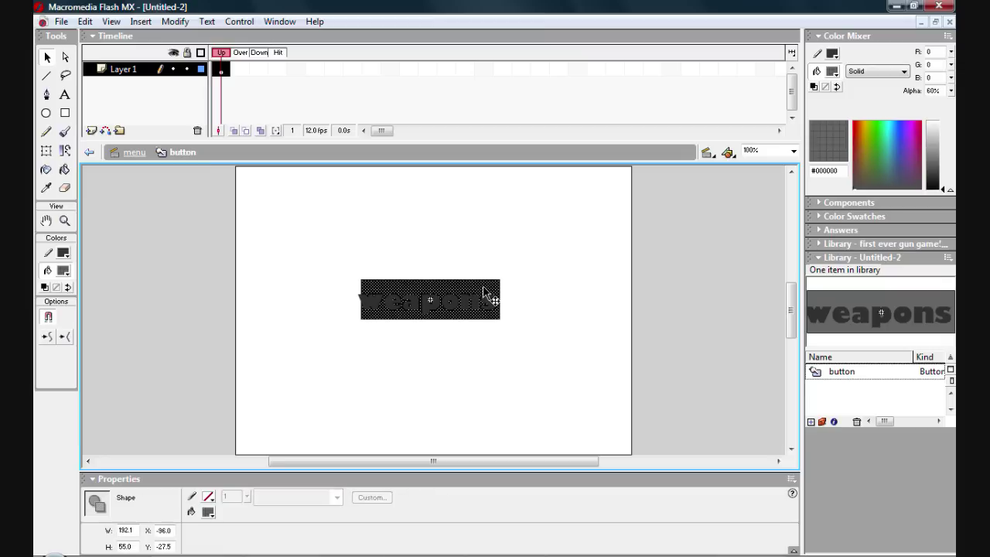
double_click(483, 292)
key(q)
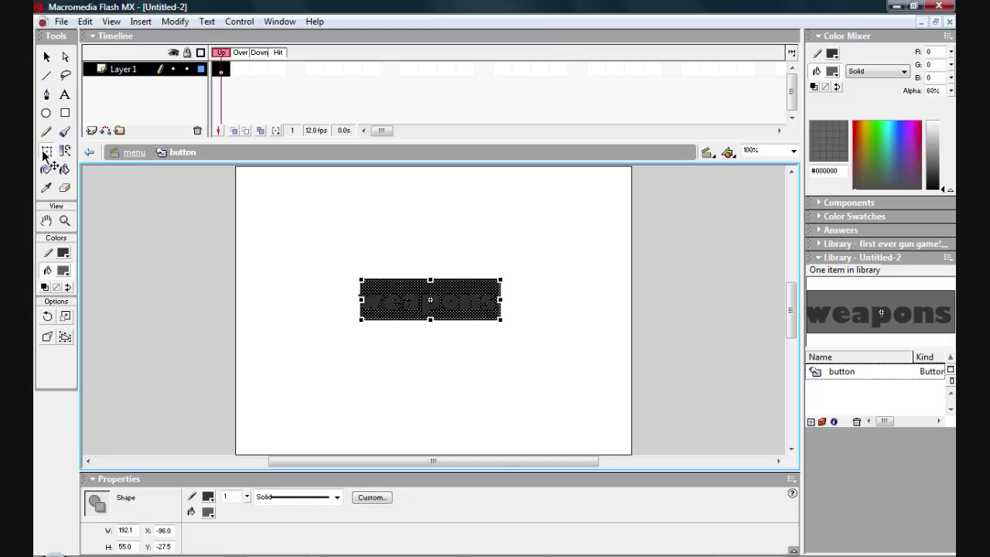
click(333, 220)
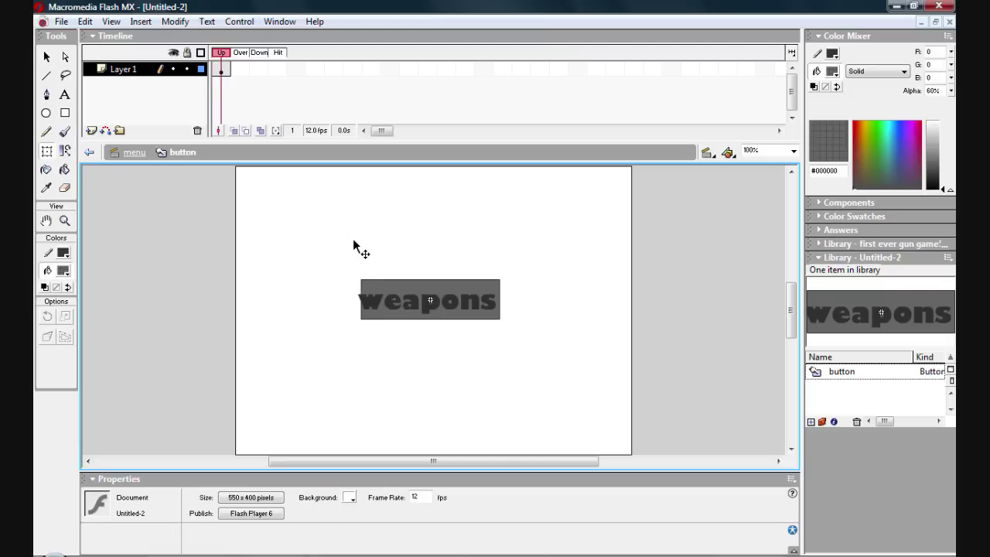
click(371, 290)
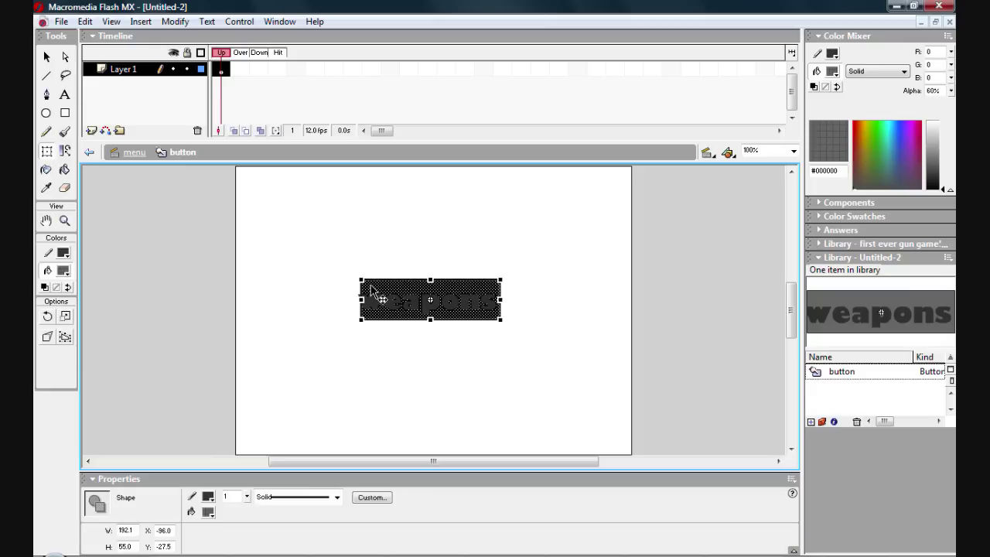